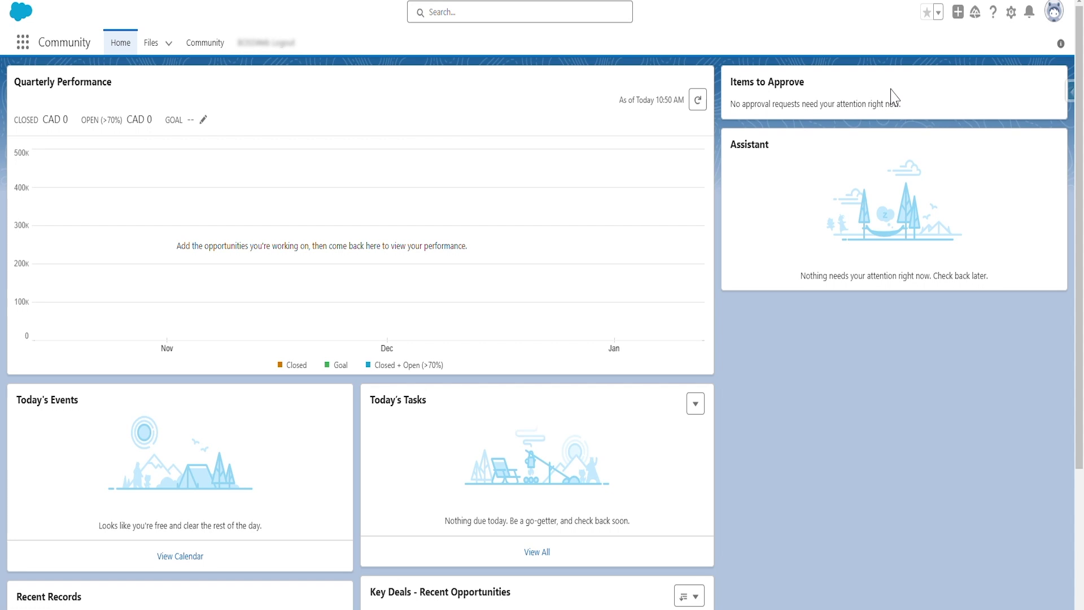
Open the Your Account portal from the Setup gear menu.
{"action": "left_click", "coordinate": [1014, 14]}
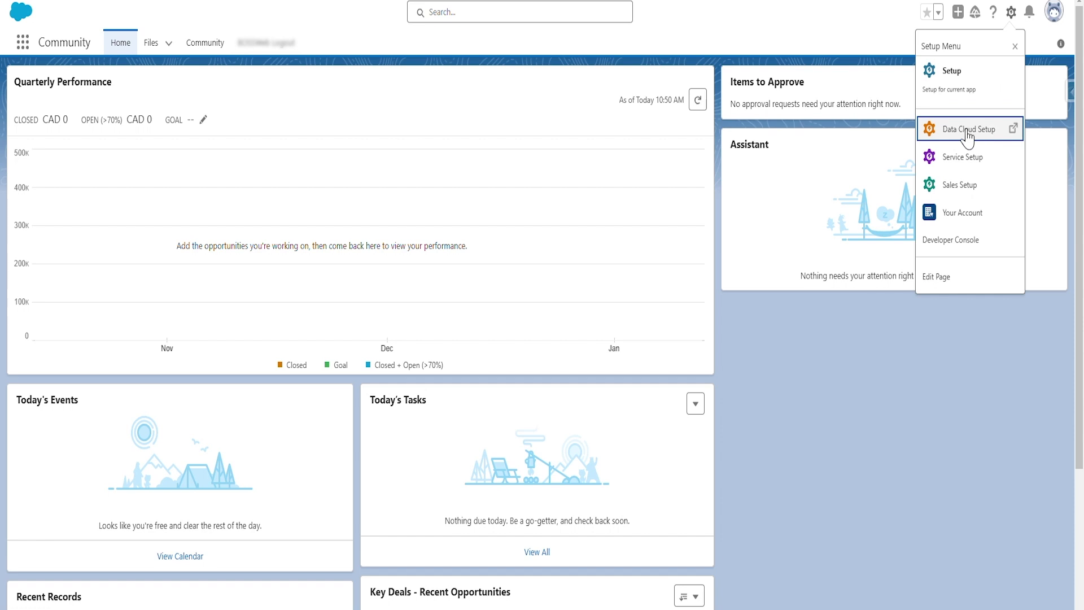
{"action": "left_click", "coordinate": [733, 46]}
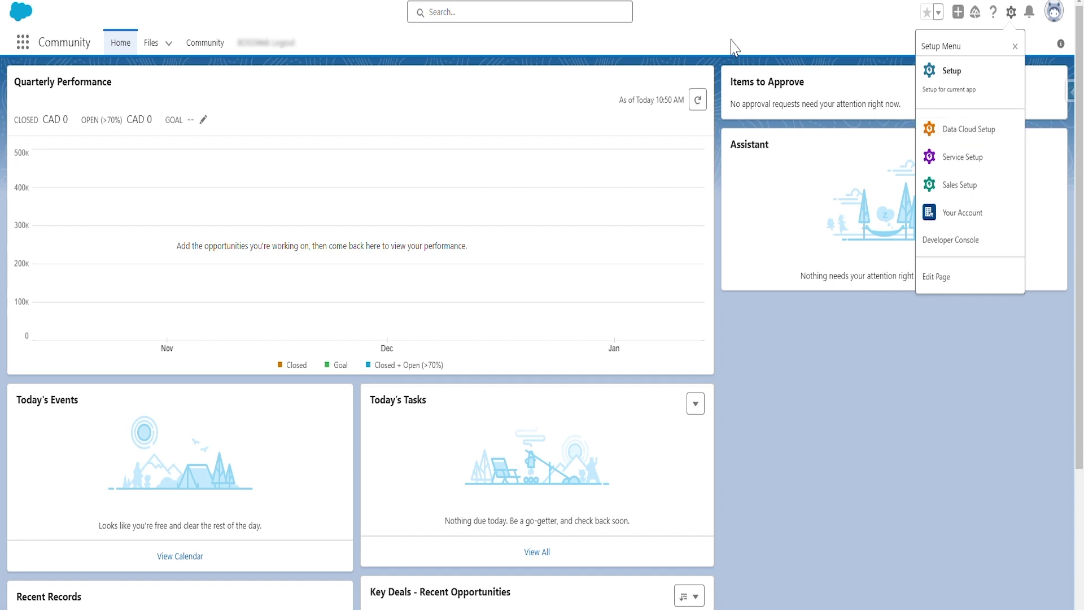
{"action": "left_click", "coordinate": [1012, 12]}
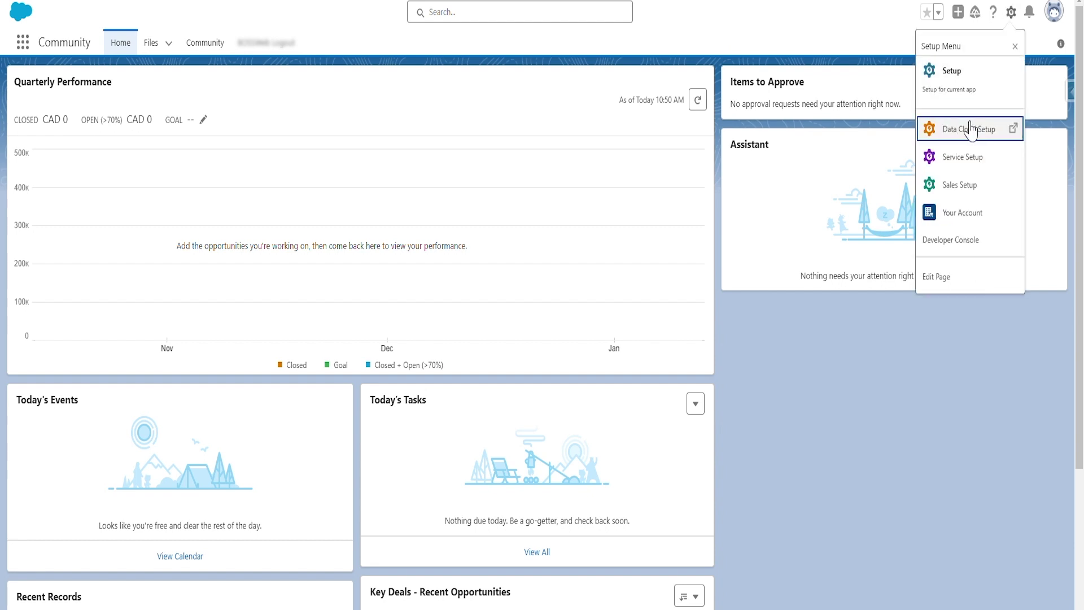
{"action": "left_click", "coordinate": [114, 126]}
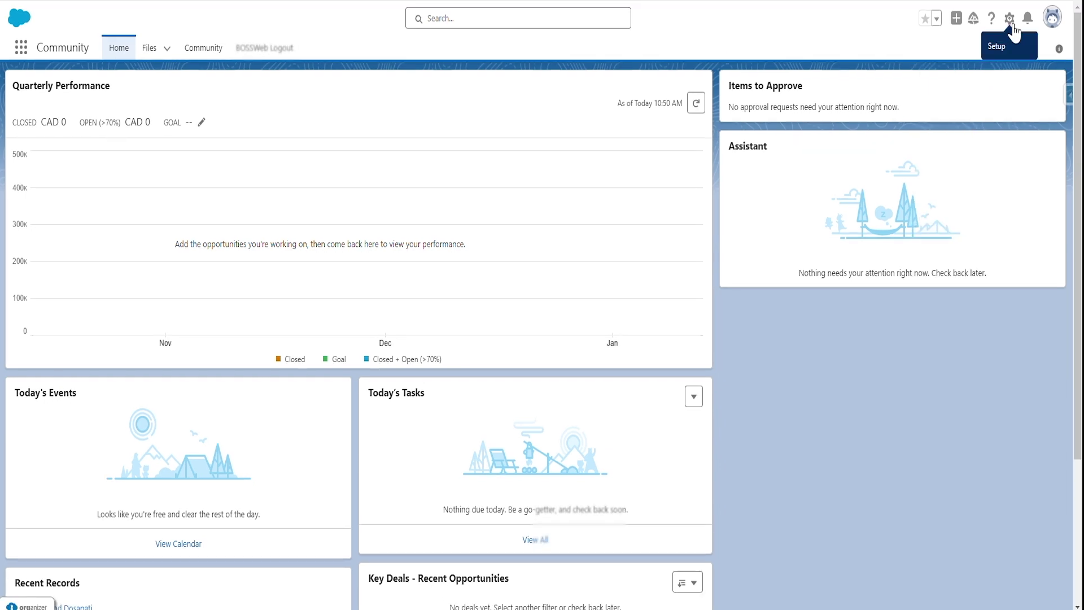
{"action": "left_click", "coordinate": [1011, 23]}
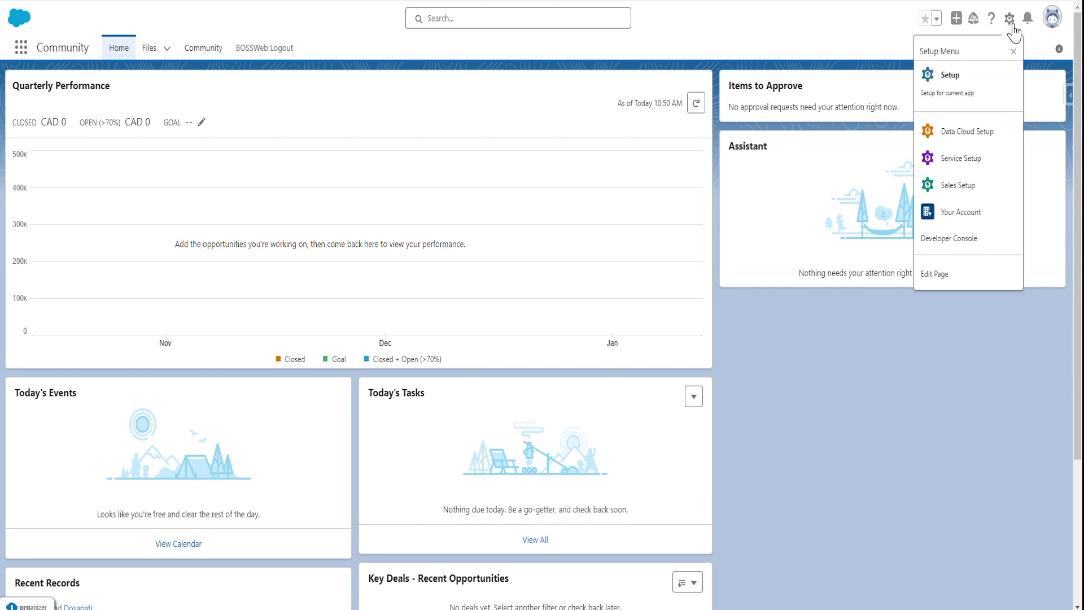
{"action": "left_click", "coordinate": [972, 215]}
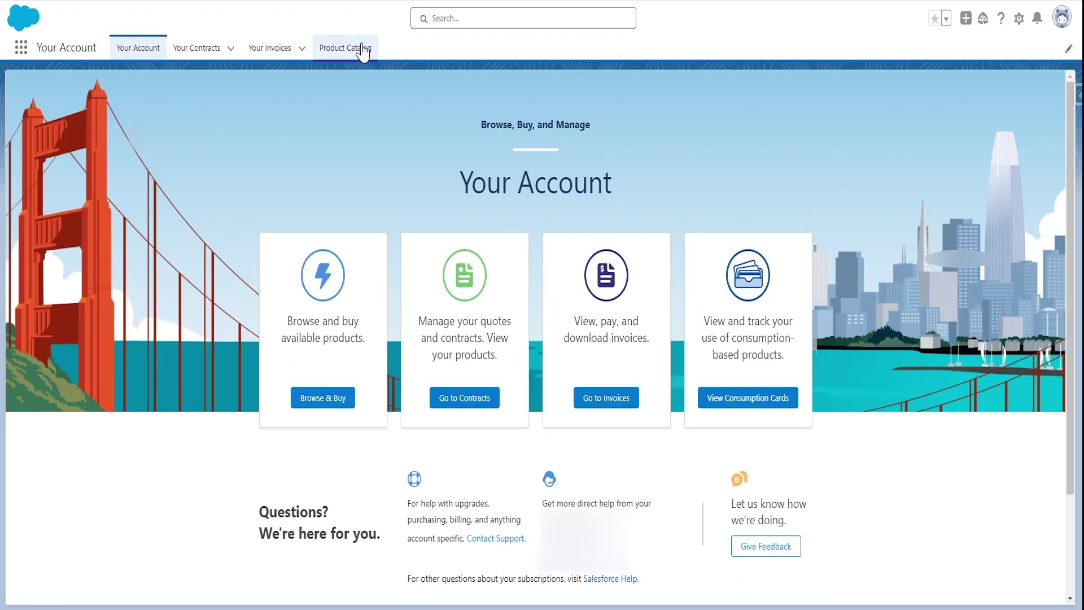
Under Product Catalog's Manage Your Products, add one $0.00 Data Cloud Provisioning and review the cart.
{"action": "left_click", "coordinate": [361, 49]}
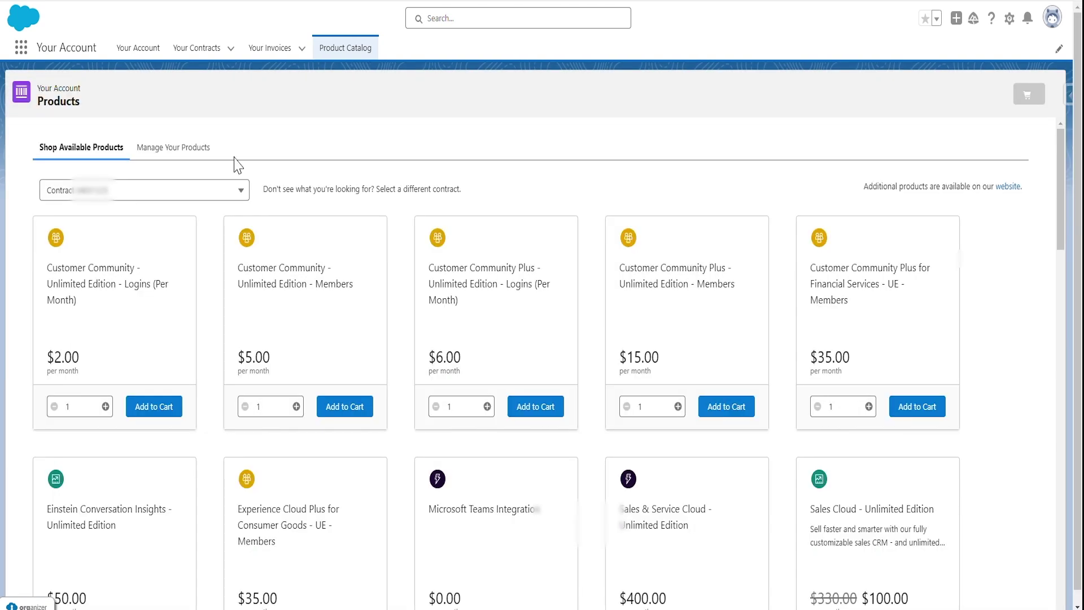
{"action": "left_click", "coordinate": [214, 149]}
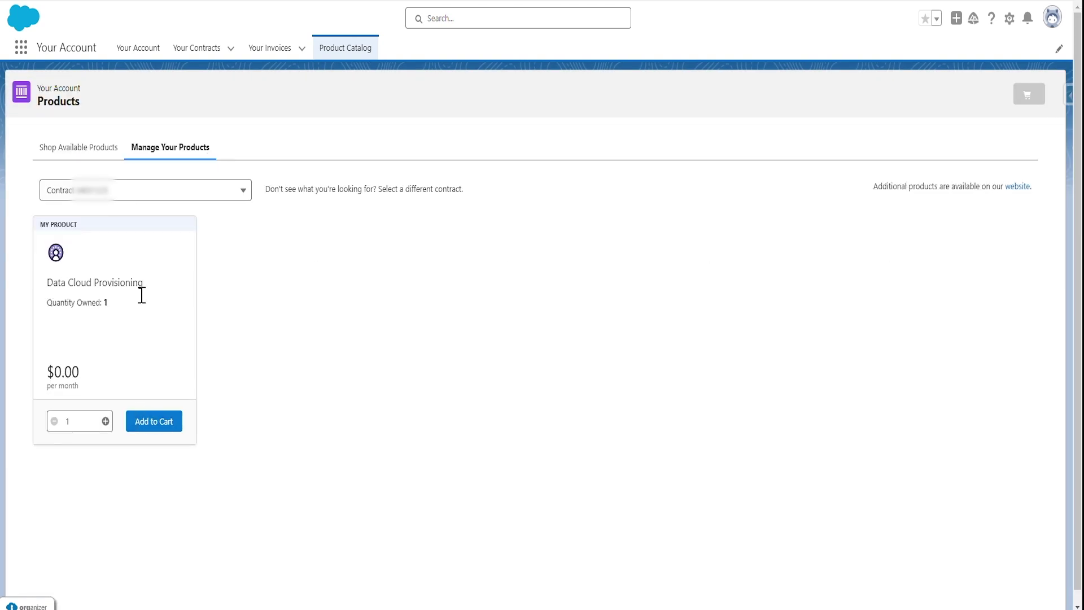
{"action": "left_click", "coordinate": [162, 424]}
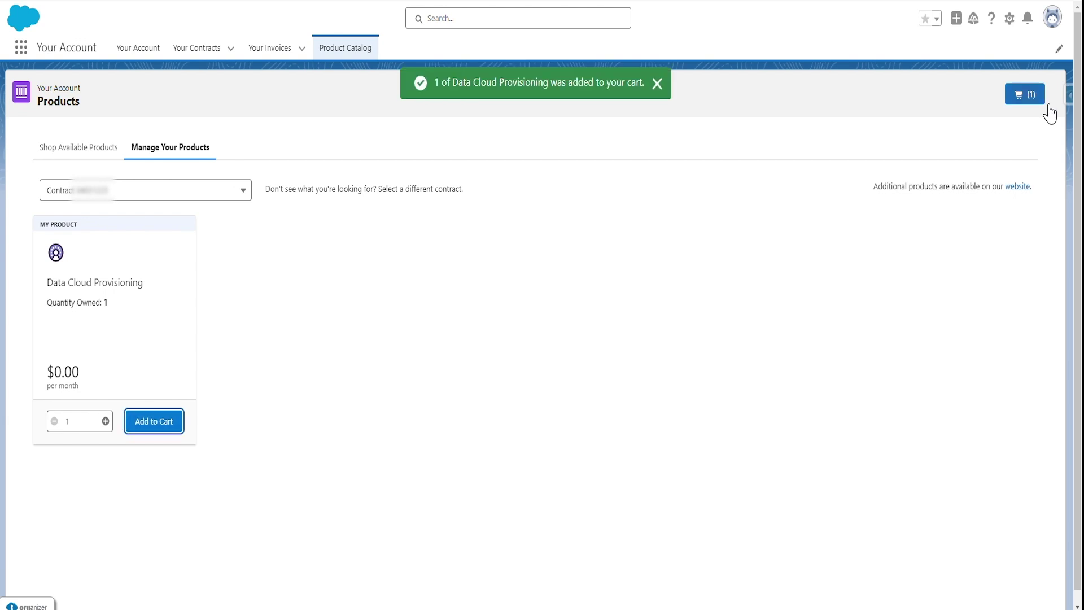
{"action": "left_click", "coordinate": [1026, 95]}
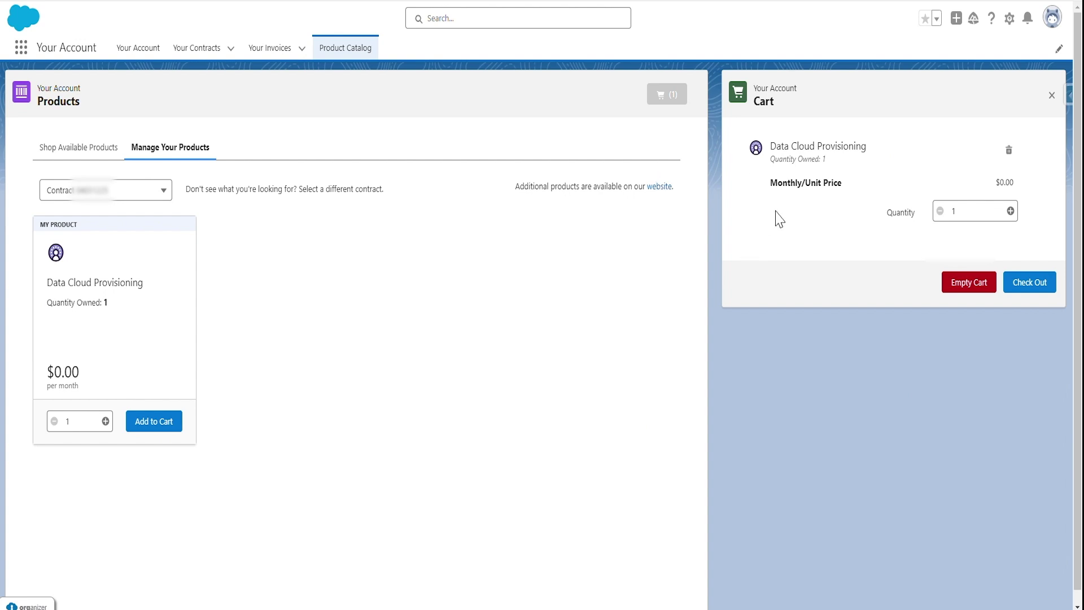
Check out the cart to start the quote, then switch to the Free Data Cloud Account article.
{"action": "left_click", "coordinate": [1023, 283]}
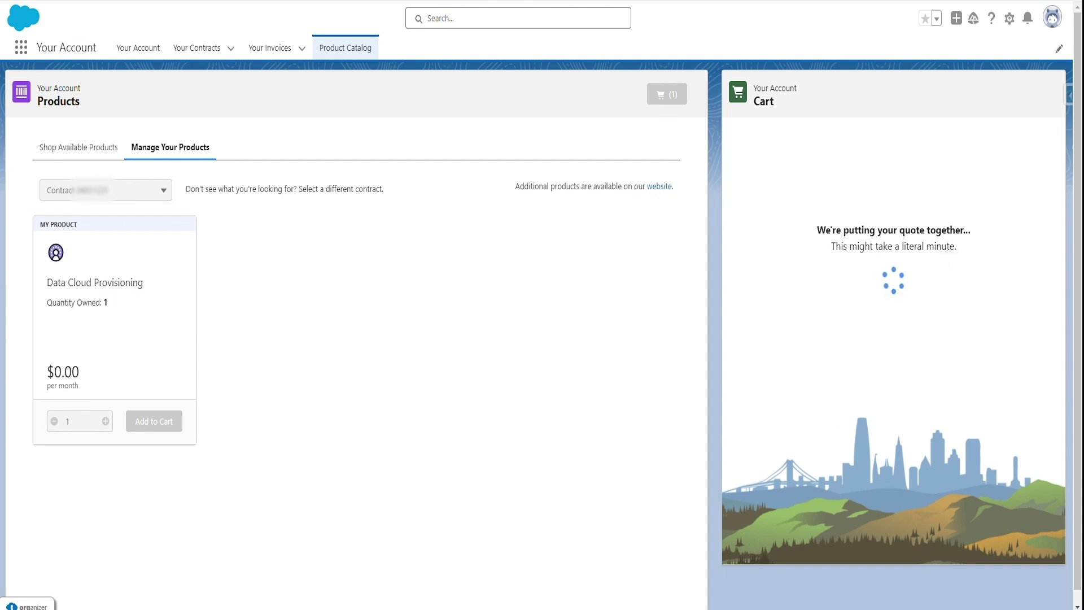
{"action": "left_click", "coordinate": [446, 1]}
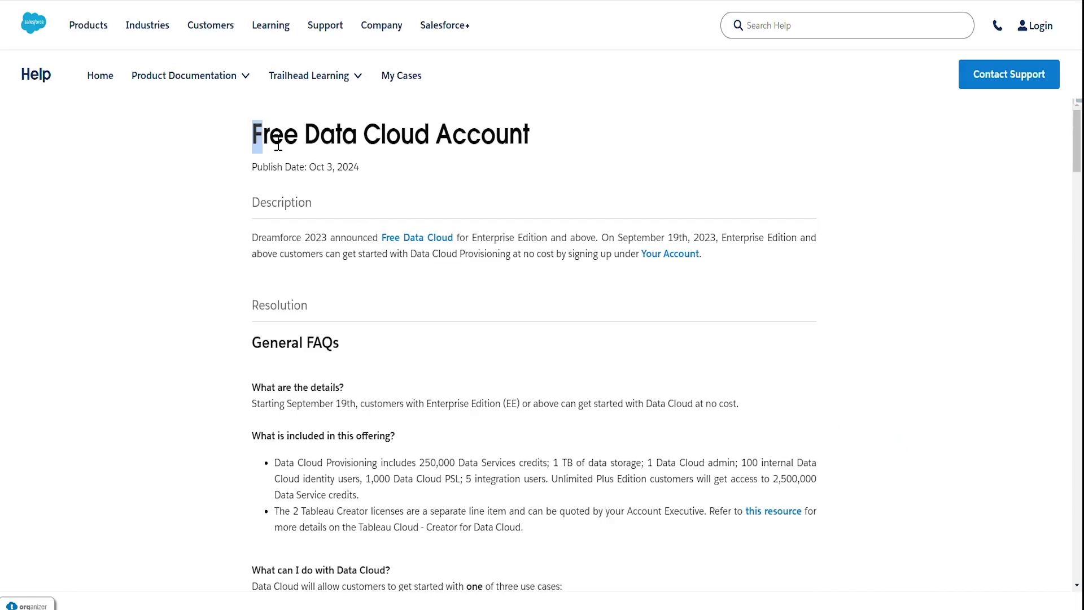
{"action": "left_click_drag", "start_coordinate": [252, 139], "coordinate": [544, 143]}
{"action": "left_click", "coordinate": [602, 148]}
{"action": "left_click_drag", "start_coordinate": [472, 242], "coordinate": [550, 246]}
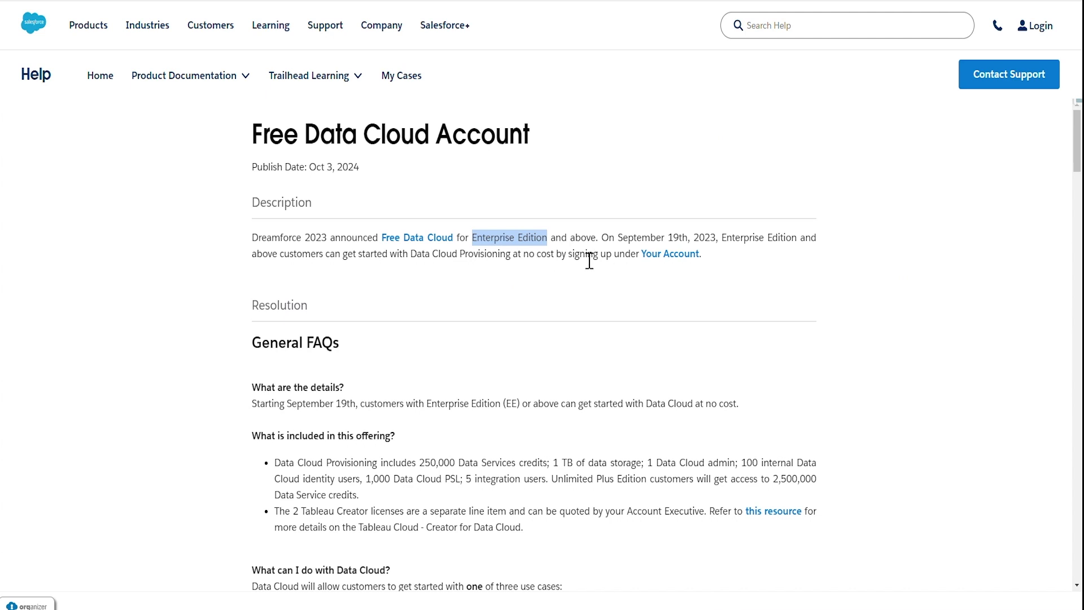
{"action": "left_click", "coordinate": [537, 296]}
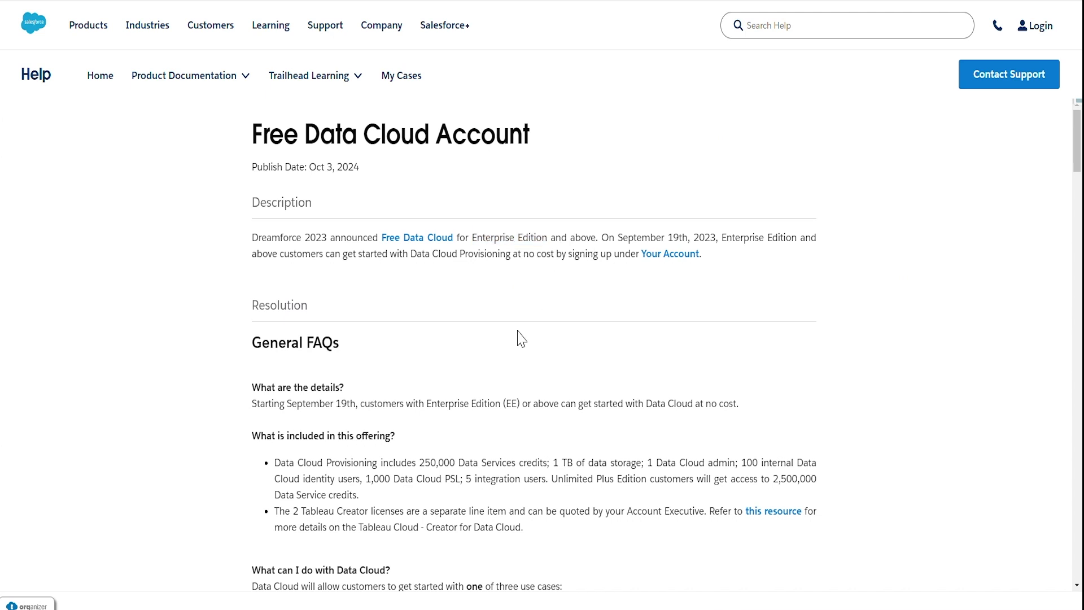
{"action": "scroll", "coordinate": [295, 310], "scroll_direction": "down", "scroll_amount": 2}
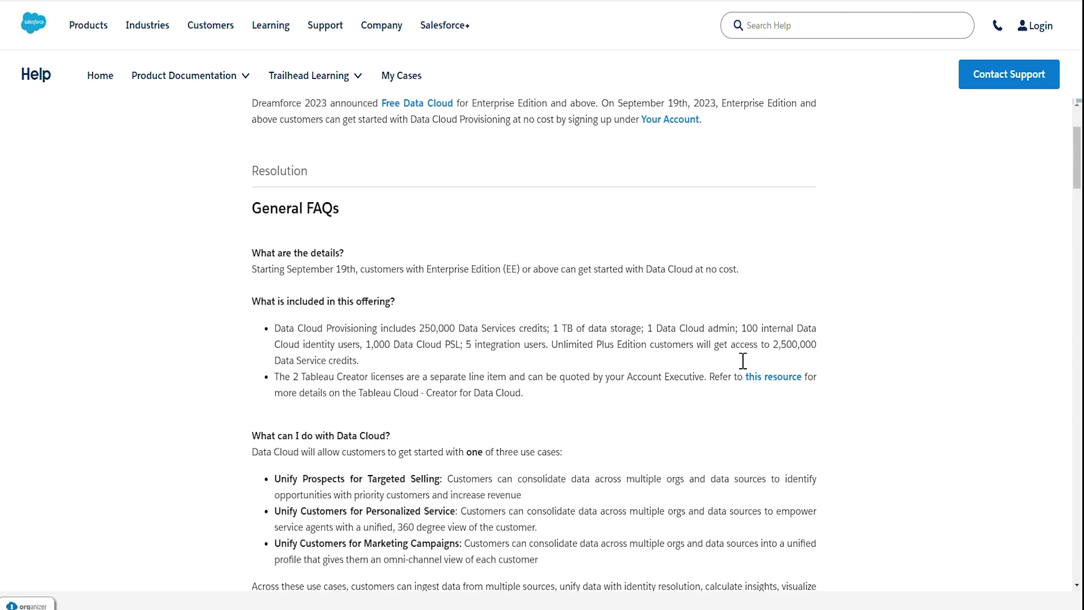
Highlight the 2,500,000 Data Services credits figure and use-case bullets in the General FAQs.
{"action": "left_click_drag", "start_coordinate": [774, 352], "coordinate": [824, 351]}
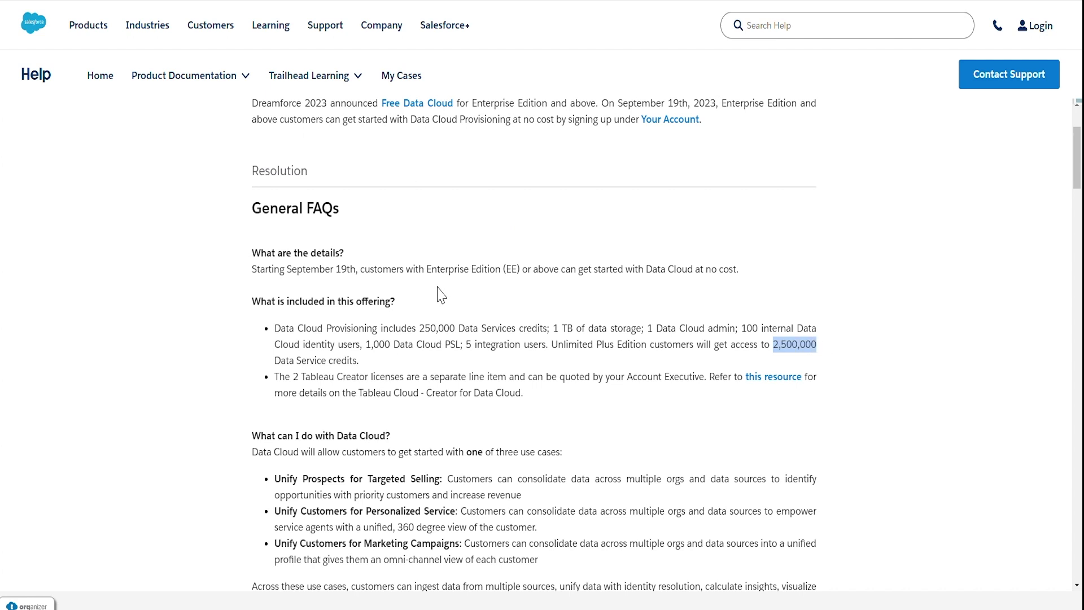
{"action": "scroll", "coordinate": [542, 419], "scroll_direction": "down", "scroll_amount": 1}
{"action": "scroll", "coordinate": [543, 418], "scroll_direction": "down", "scroll_amount": 1}
{"action": "left_click_drag", "start_coordinate": [274, 411], "coordinate": [443, 483]}
{"action": "left_click", "coordinate": [189, 444]}
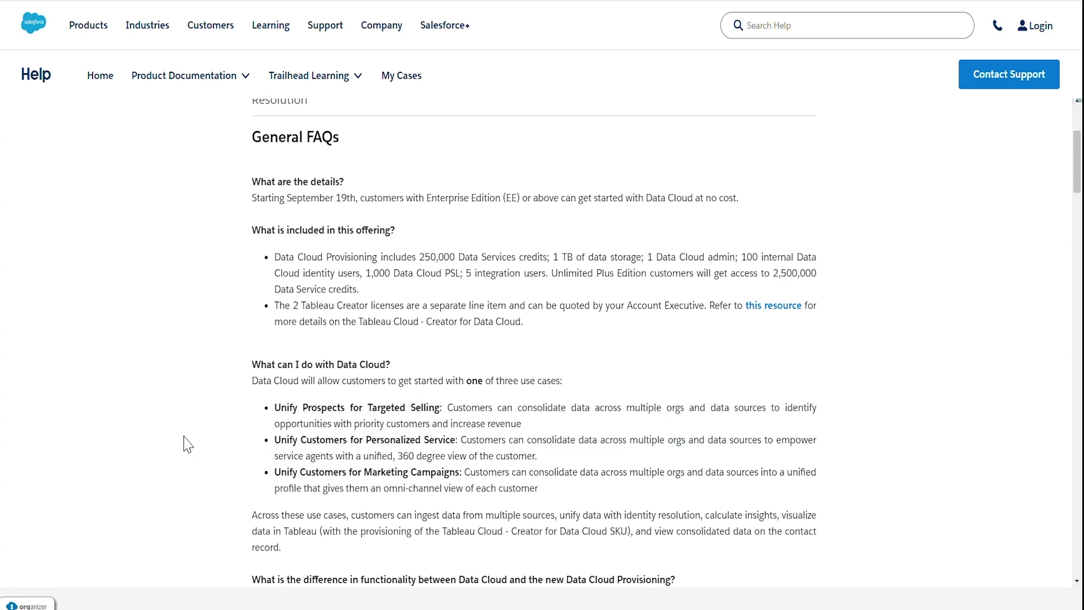
{"action": "scroll", "coordinate": [188, 444], "scroll_direction": "down", "scroll_amount": 1}
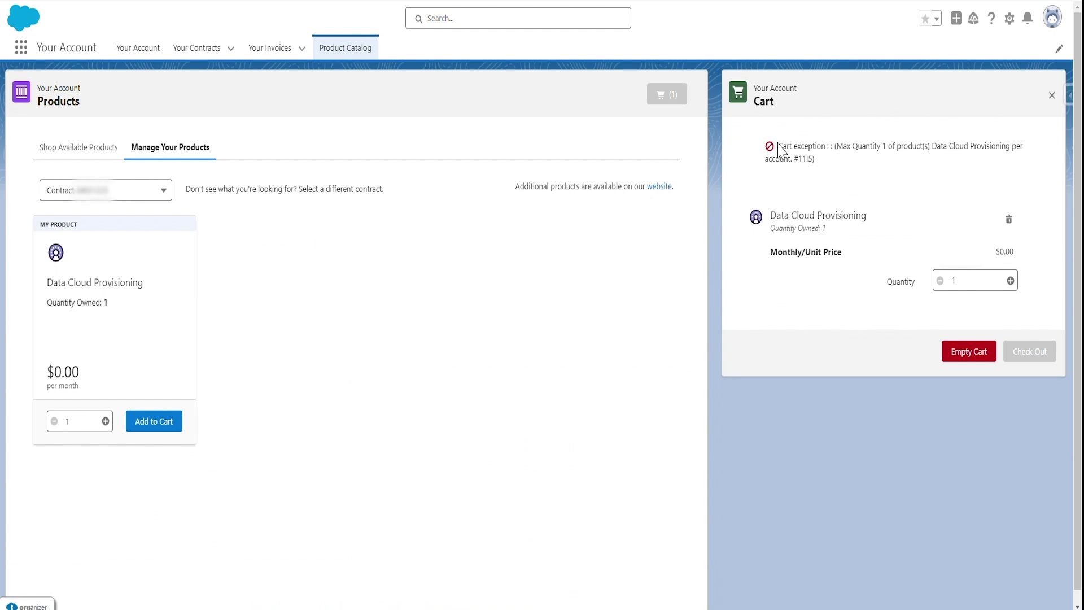
Highlight the one-Data-Cloud-Provisioning-per-account exception, then close the Cart panel.
{"action": "left_click_drag", "start_coordinate": [780, 145], "coordinate": [823, 167]}
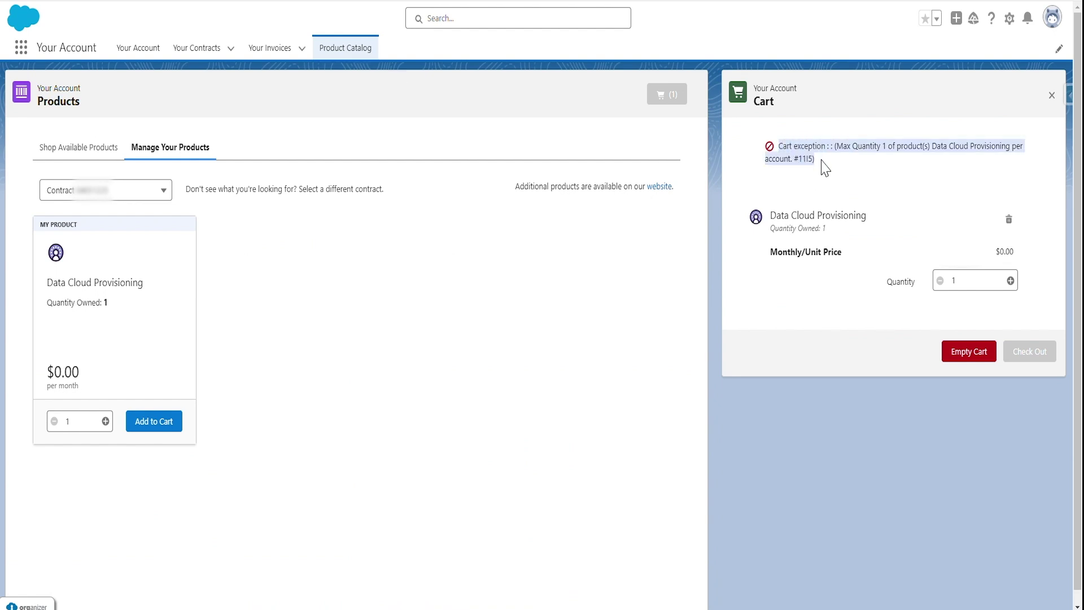
{"action": "left_click", "coordinate": [870, 164]}
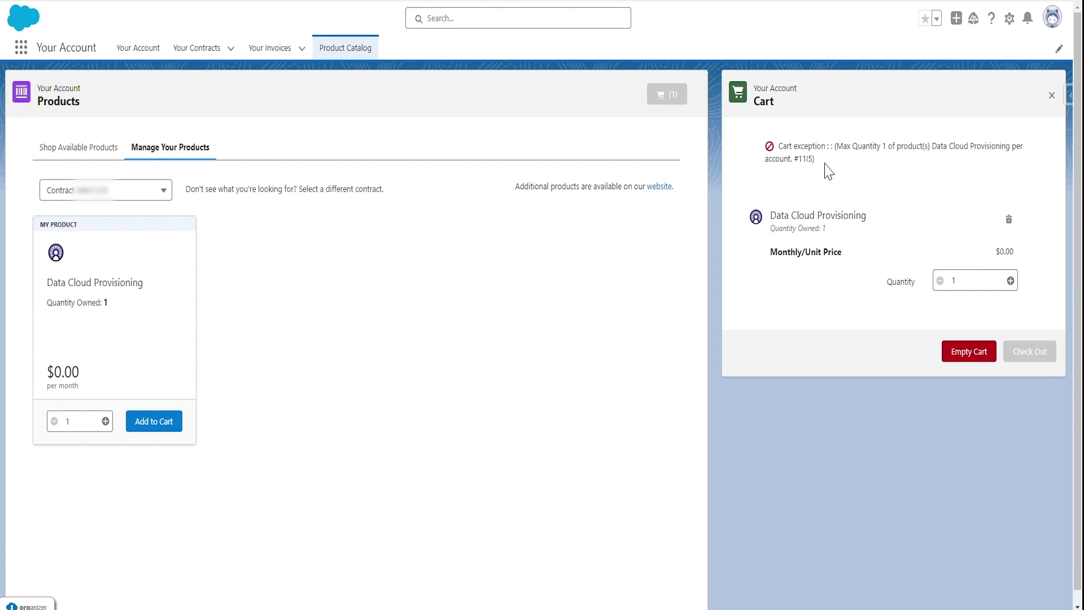
{"action": "left_click_drag", "start_coordinate": [815, 169], "coordinate": [765, 153]}
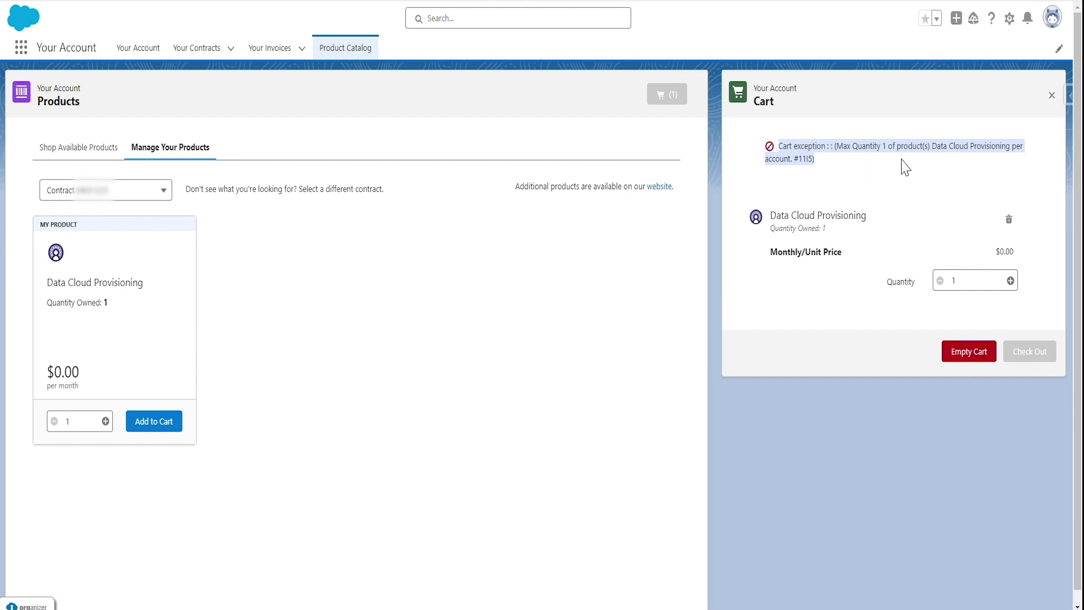
{"action": "left_click", "coordinate": [1051, 95]}
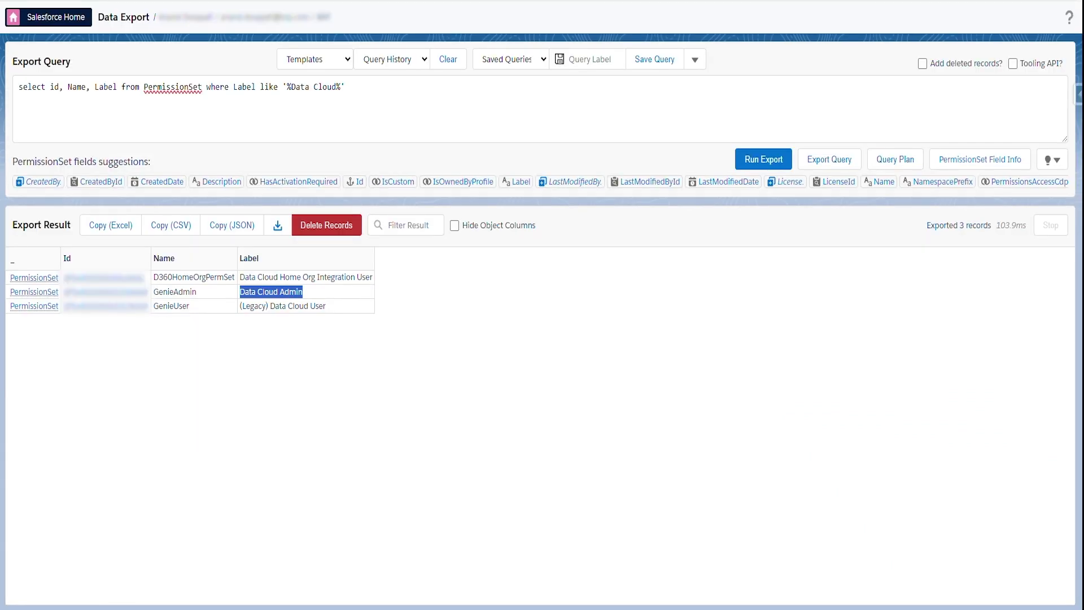
Highlight the LIKE '%Data Cloud%' label filter in the Data Export query.
{"action": "left_click", "coordinate": [295, 310]}
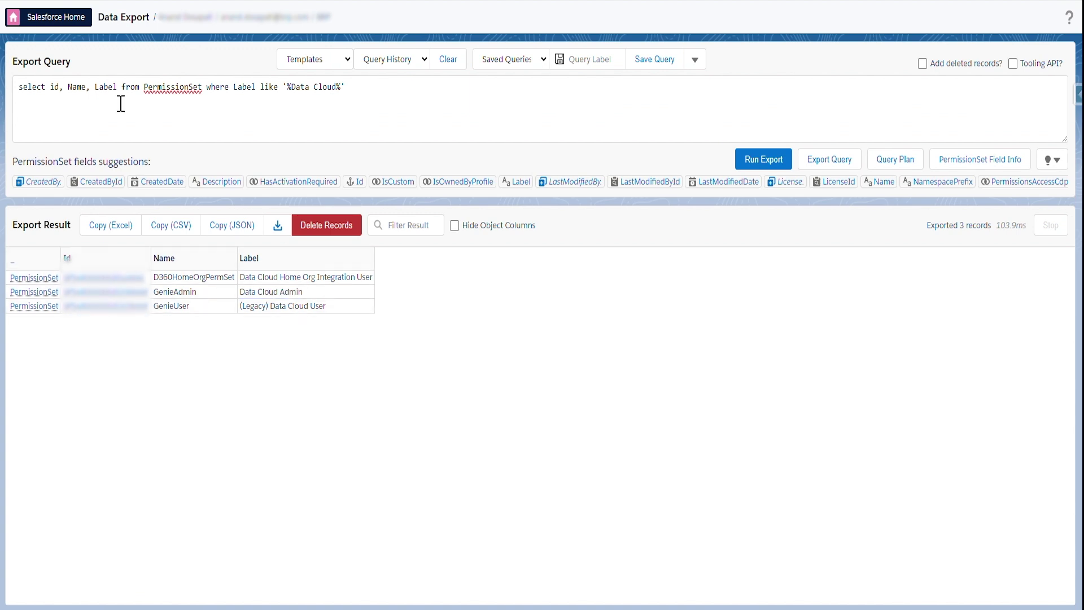
{"action": "left_click", "coordinate": [294, 96]}
{"action": "left_click", "coordinate": [383, 96], "text": "shift"}
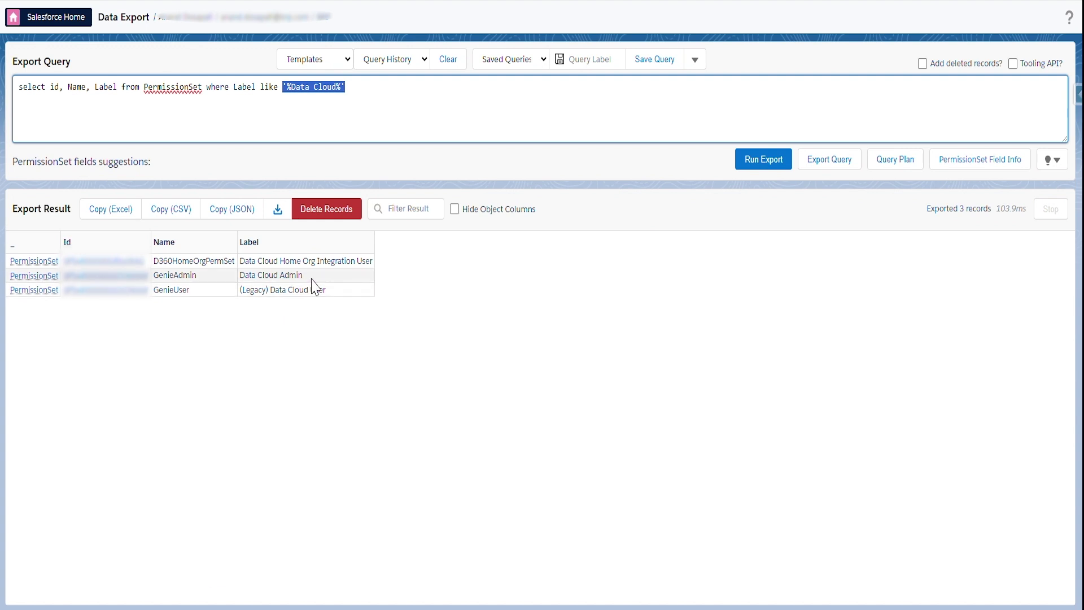
Highlight the Data Cloud Admin and (Legacy) Data Cloud User labels and GenieAdmin/GenieUser names.
{"action": "left_click_drag", "start_coordinate": [312, 278], "coordinate": [240, 278]}
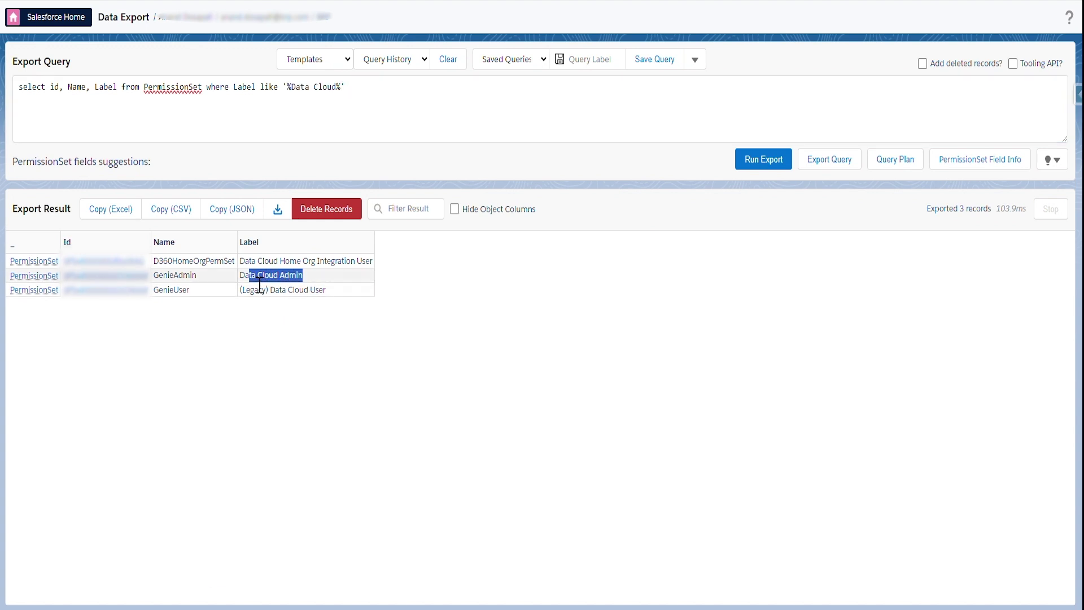
{"action": "left_click_drag", "start_coordinate": [327, 305], "coordinate": [254, 305]}
{"action": "left_click", "coordinate": [249, 305]}
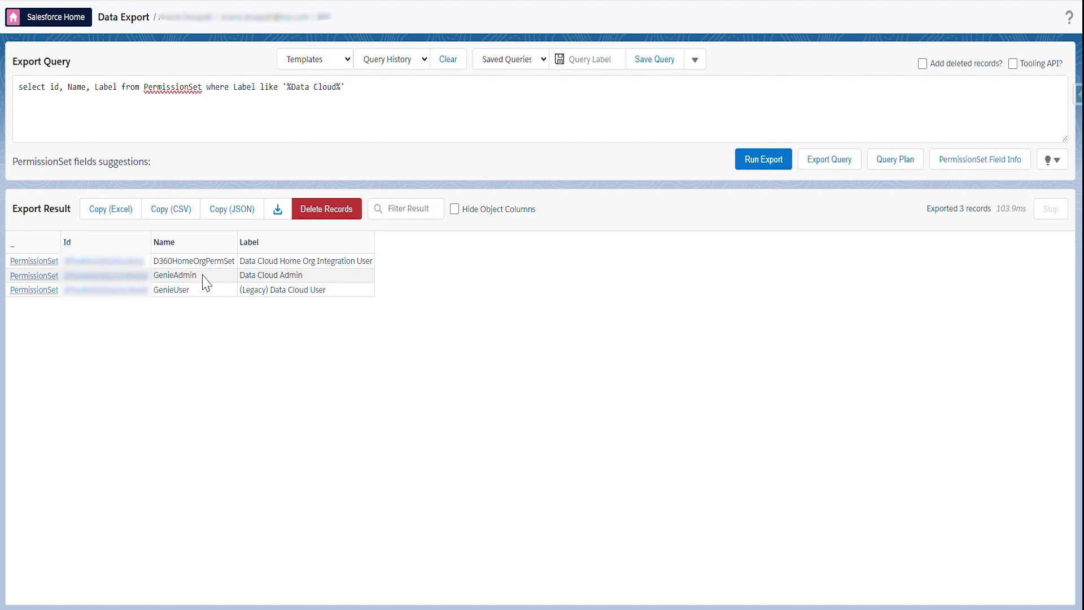
{"action": "left_click_drag", "start_coordinate": [198, 276], "coordinate": [161, 301]}
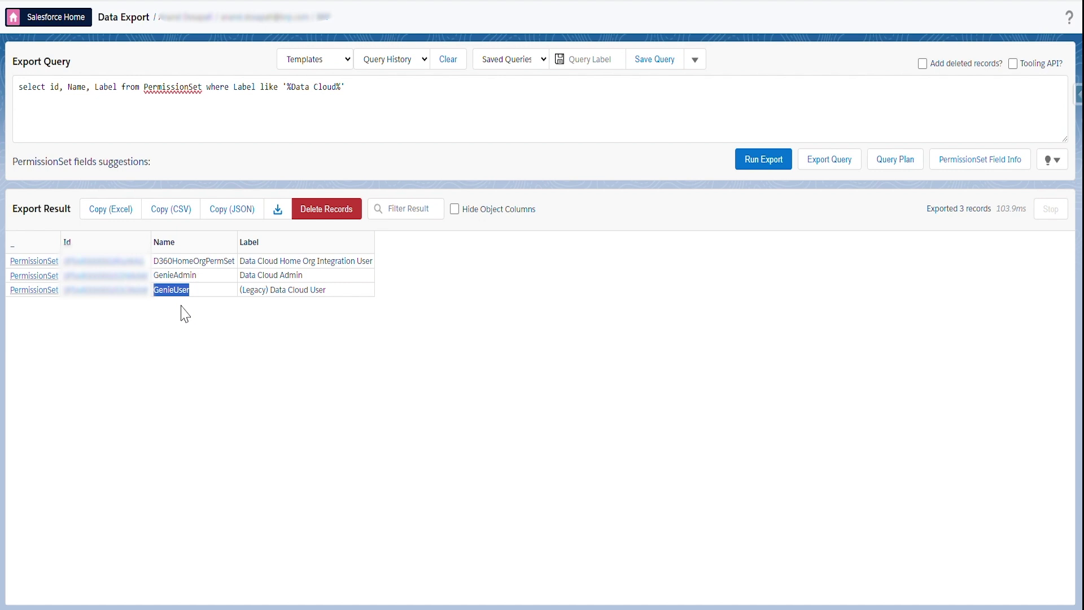
{"action": "left_click", "coordinate": [416, 310]}
{"action": "double_click", "coordinate": [175, 275]}
Go to Data Cloud Setup from the Setup gear menu and view the completed steps.
{"action": "left_click", "coordinate": [220, 363]}
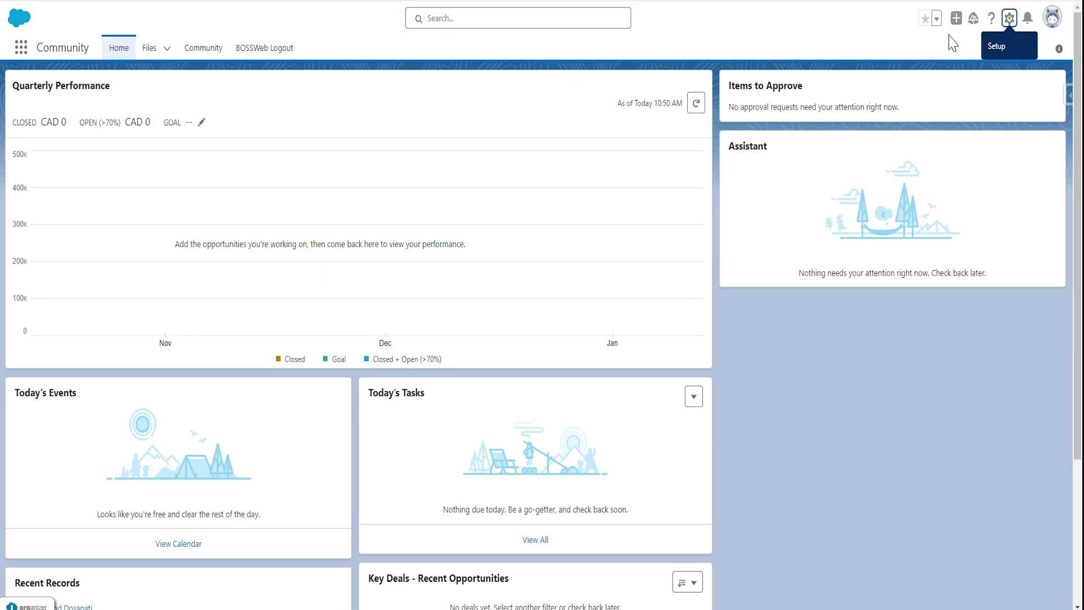
{"action": "left_click", "coordinate": [1010, 18]}
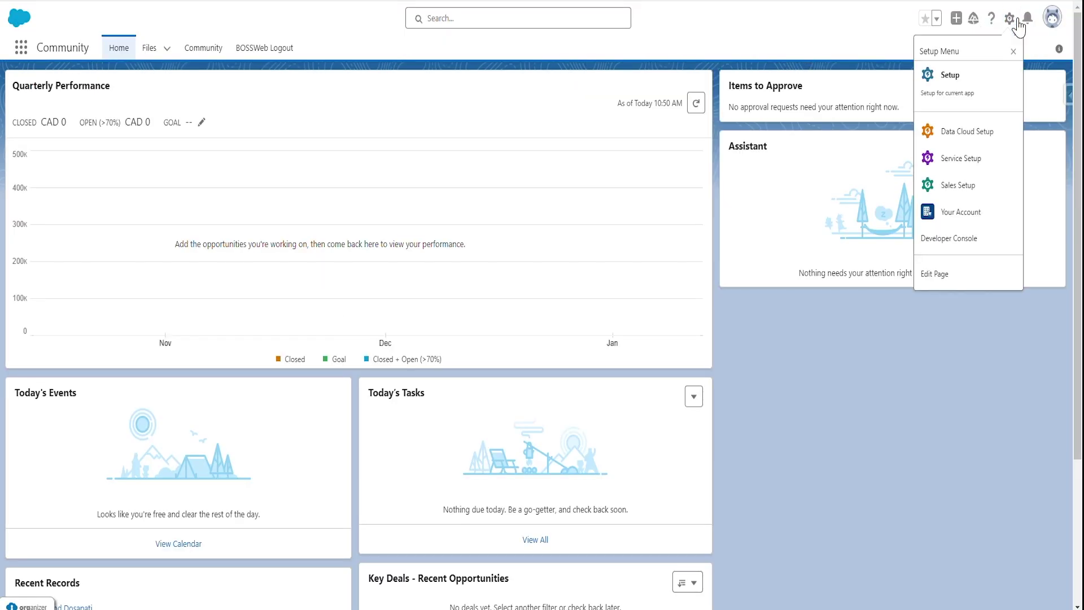
{"action": "left_click", "coordinate": [969, 141]}
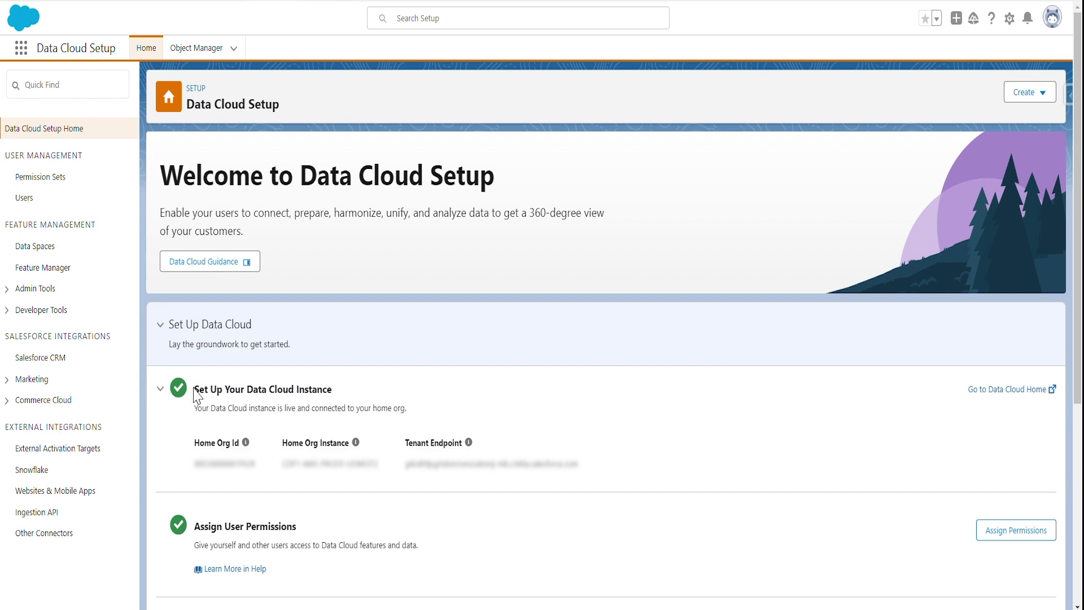
{"action": "left_click", "coordinate": [166, 388]}
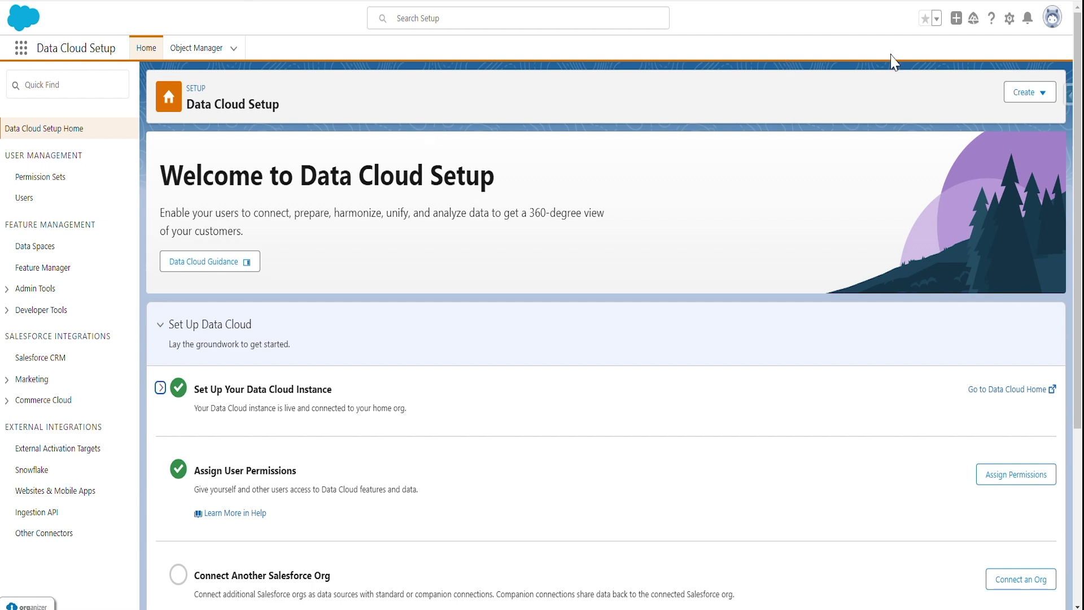
Scroll down the remaining setup steps and open Learn More in Help under Assign User Permissions.
{"action": "left_click", "coordinate": [1011, 24]}
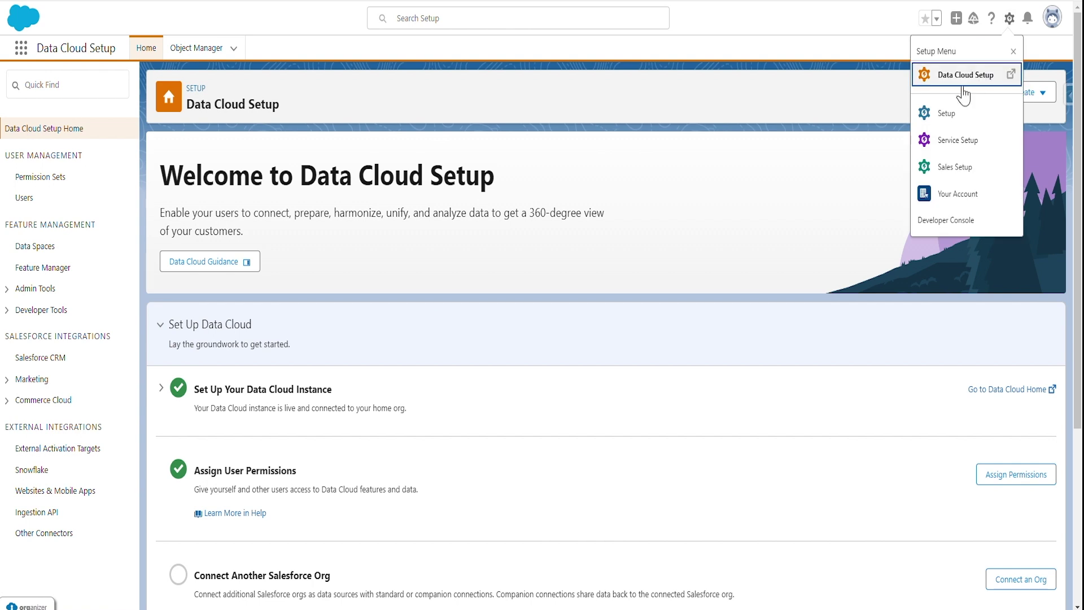
{"action": "left_click", "coordinate": [688, 28]}
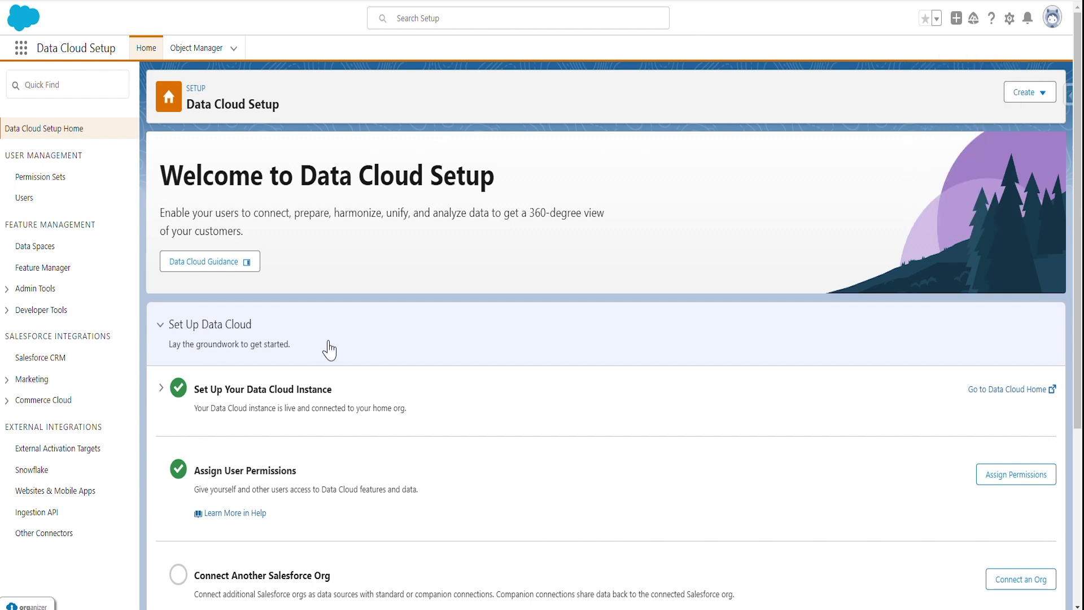
{"action": "scroll", "coordinate": [409, 333], "scroll_direction": "down", "scroll_amount": 5}
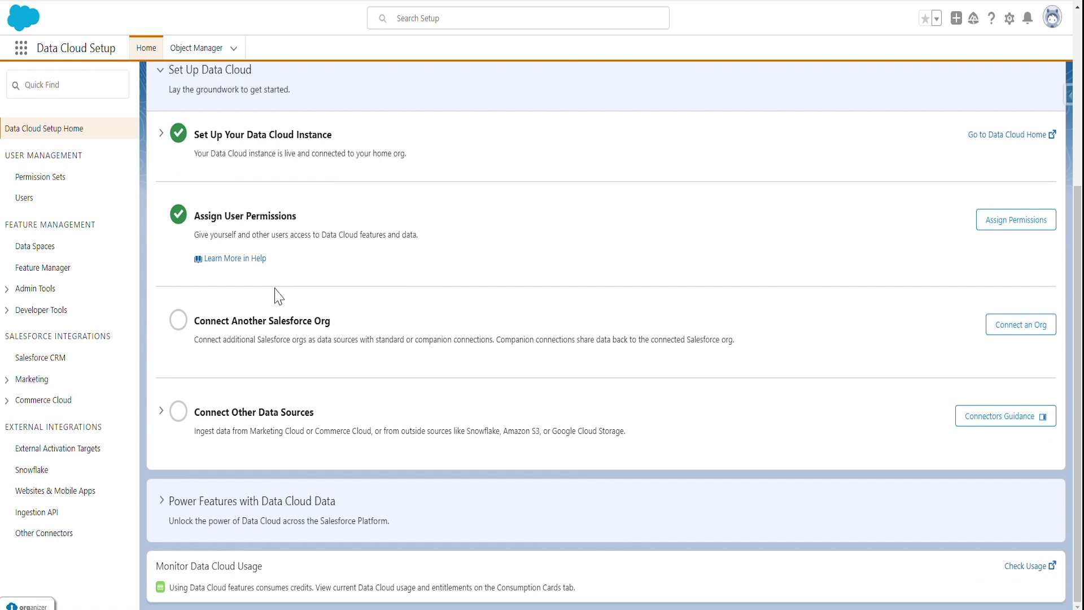
{"action": "left_click", "coordinate": [252, 262]}
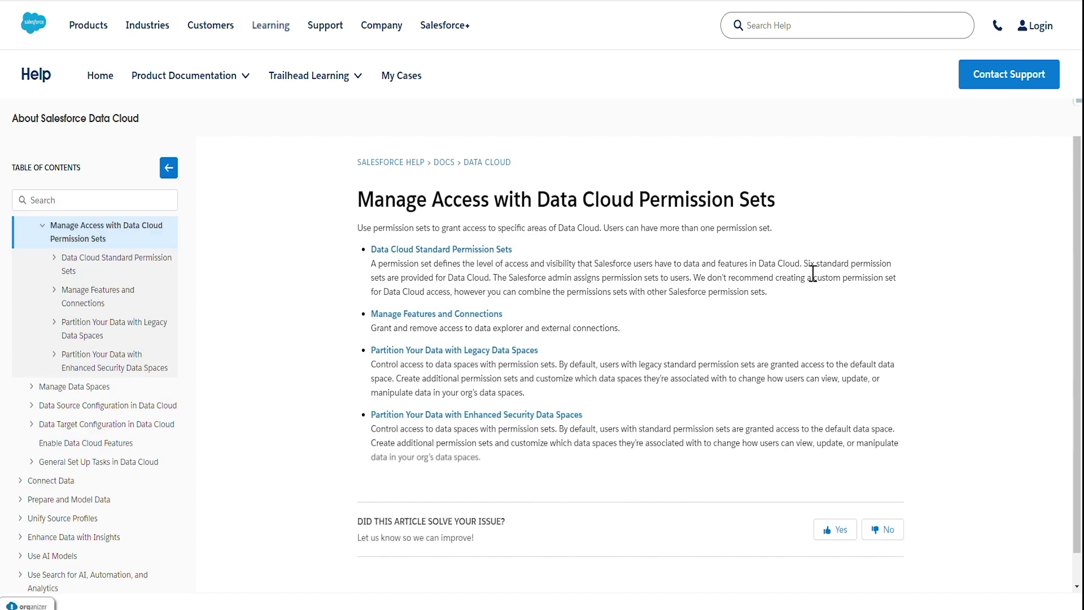
Highlight 'Six standard permission sets' in the Manage Access with Data Cloud Permission Sets article.
{"action": "left_click_drag", "start_coordinate": [806, 270], "coordinate": [919, 272]}
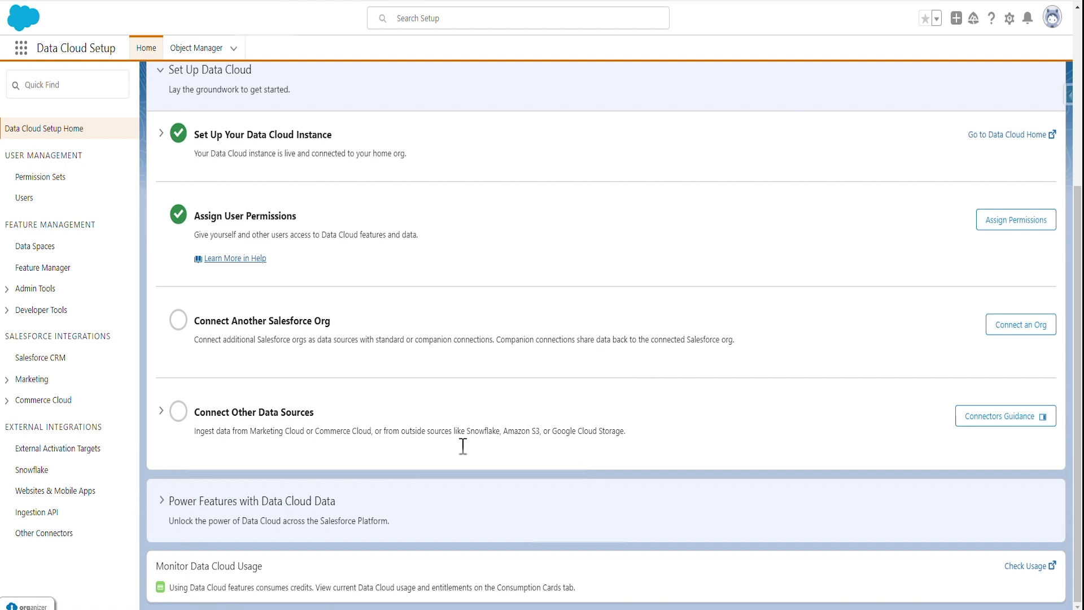
Expand Power Features with Data Cloud Data and highlight the note about viewing Data Cloud usage.
{"action": "left_click", "coordinate": [179, 507]}
{"action": "scroll", "coordinate": [215, 506], "scroll_direction": "down", "scroll_amount": 5}
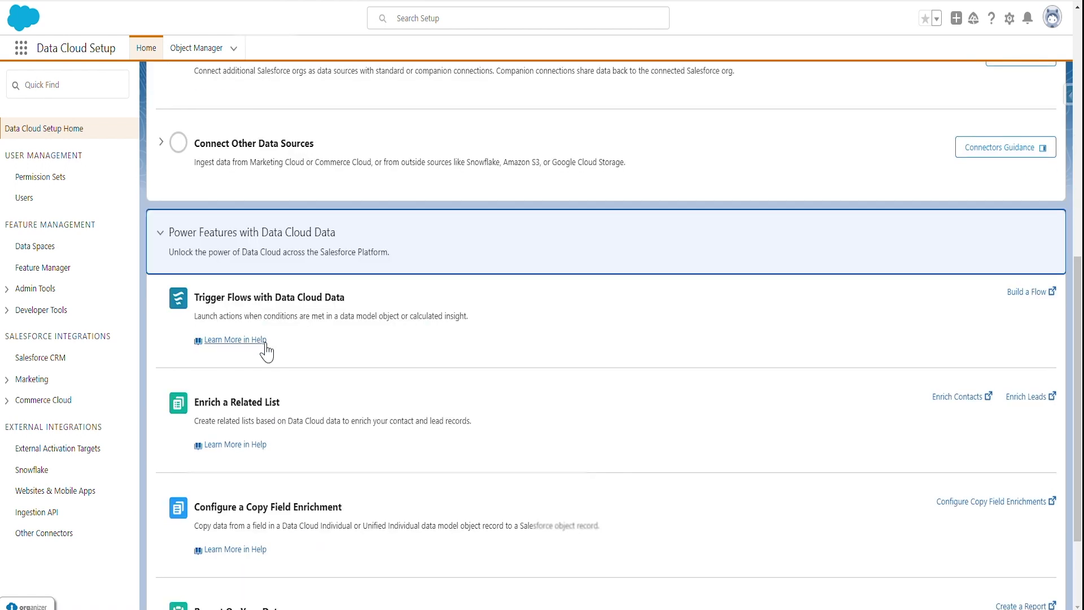
{"action": "scroll", "coordinate": [282, 426], "scroll_direction": "down", "scroll_amount": 2}
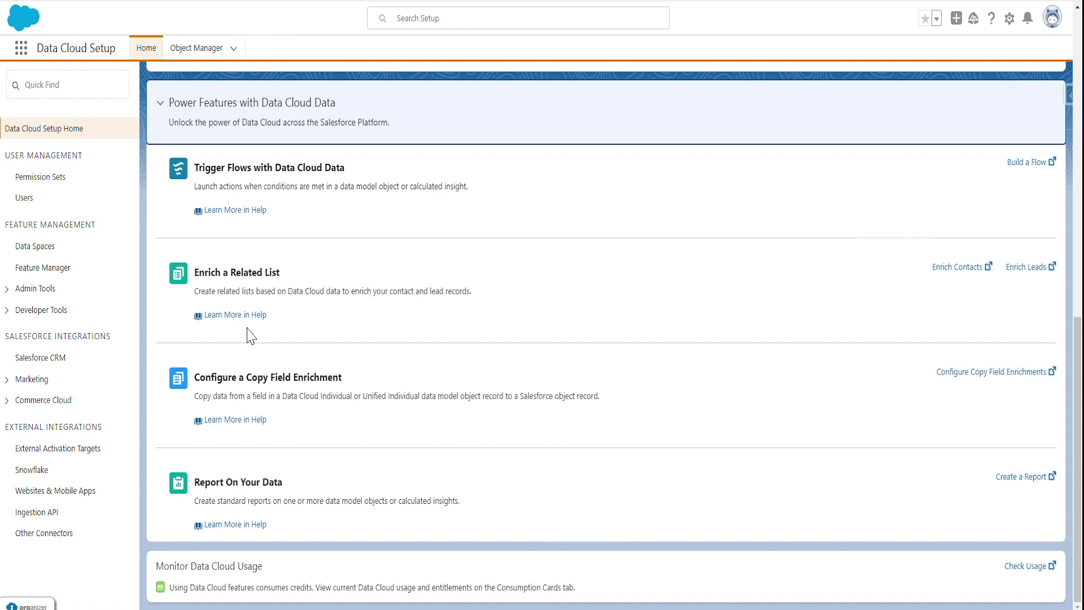
{"action": "scroll", "coordinate": [251, 336], "scroll_direction": "up", "scroll_amount": 4}
{"action": "scroll", "coordinate": [407, 446], "scroll_direction": "down", "scroll_amount": 4}
{"action": "left_click_drag", "start_coordinate": [285, 590], "coordinate": [666, 600]}
Check Data Services Credits usage on Consumption Cards and dismiss the Welcome to Digital Wallet modal.
{"action": "left_click", "coordinate": [1026, 566]}
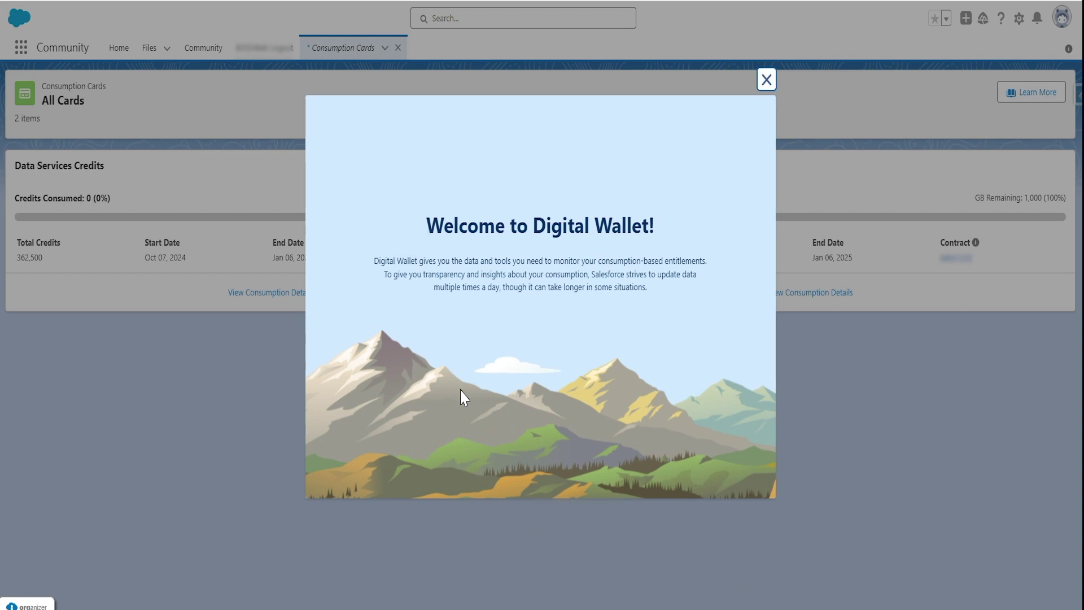
{"action": "left_click", "coordinate": [551, 234]}
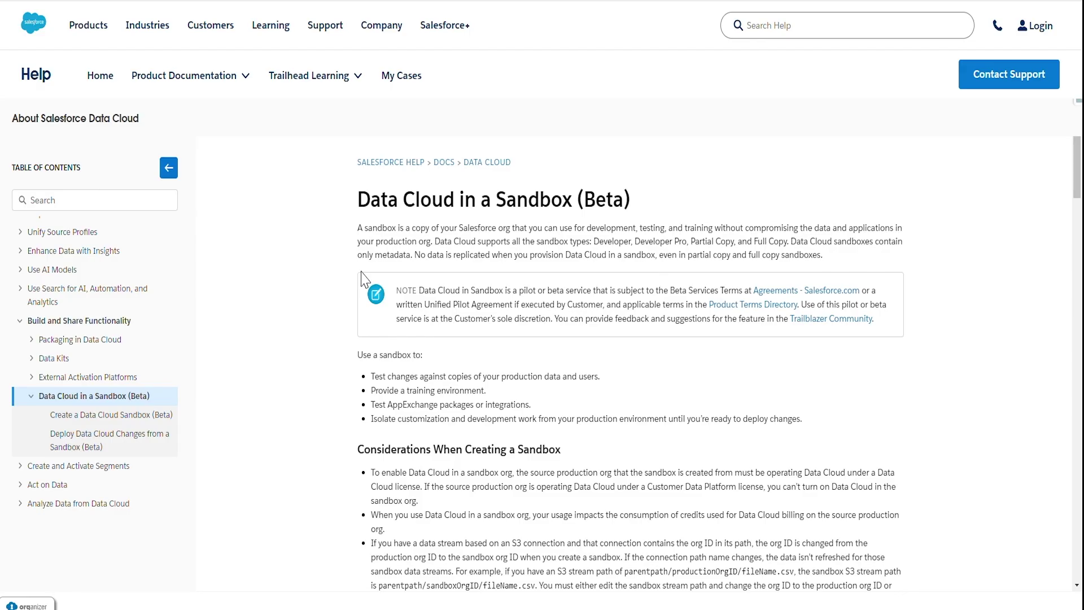
Select the bullet stating sandbox Data Cloud usage consumes credits billed to the production org.
{"action": "left_click_drag", "start_coordinate": [362, 202], "coordinate": [637, 195]}
{"action": "left_click", "coordinate": [720, 214]}
{"action": "scroll", "coordinate": [718, 213], "scroll_direction": "down", "scroll_amount": 1}
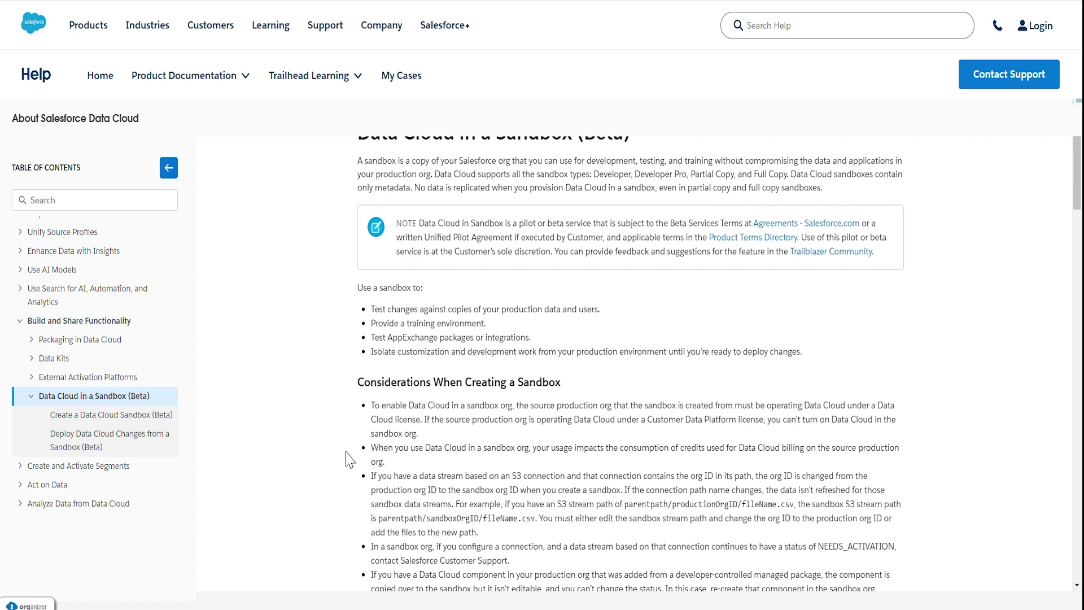
{"action": "triple_click", "coordinate": [397, 462]}
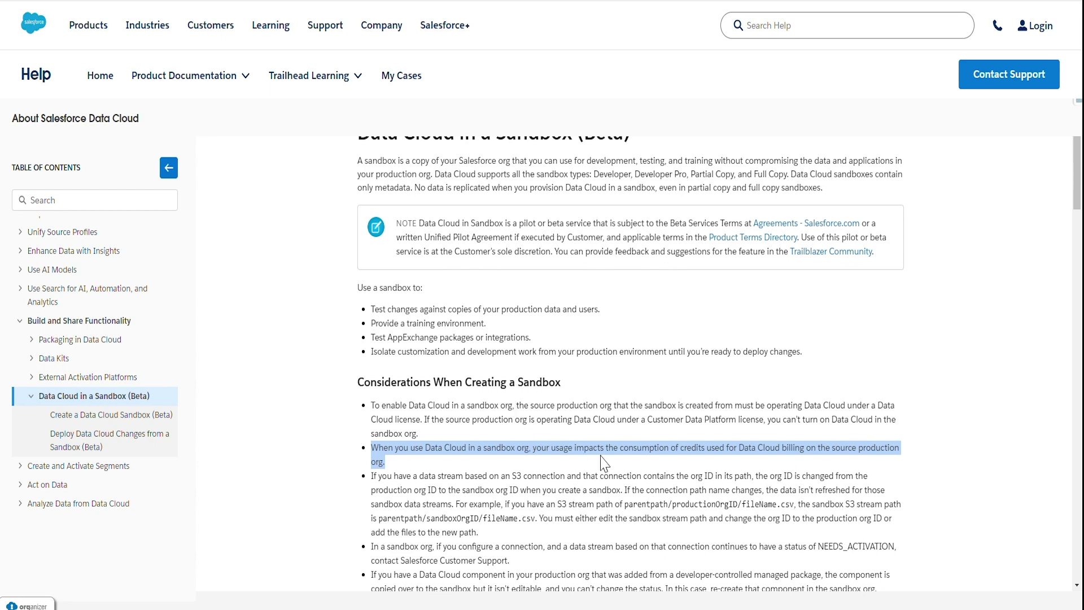
Return to the top of the page and open the Data Cloud features list.
{"action": "scroll", "coordinate": [621, 465], "scroll_direction": "up", "scroll_amount": 1}
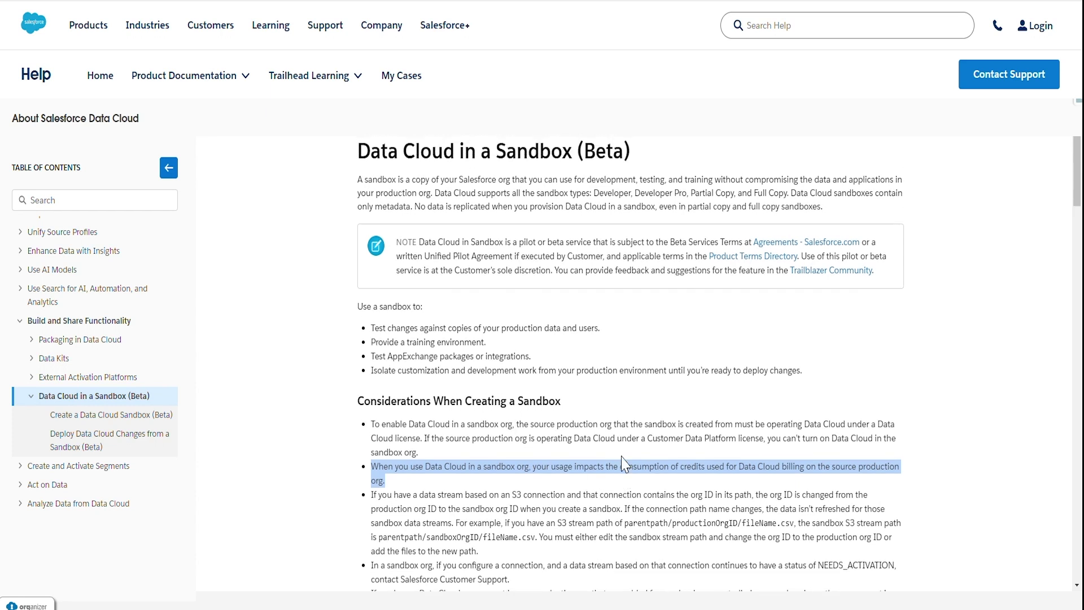
{"action": "scroll", "coordinate": [623, 464], "scroll_direction": "up", "scroll_amount": 3}
{"action": "mouse_move", "coordinate": [304, 102]}
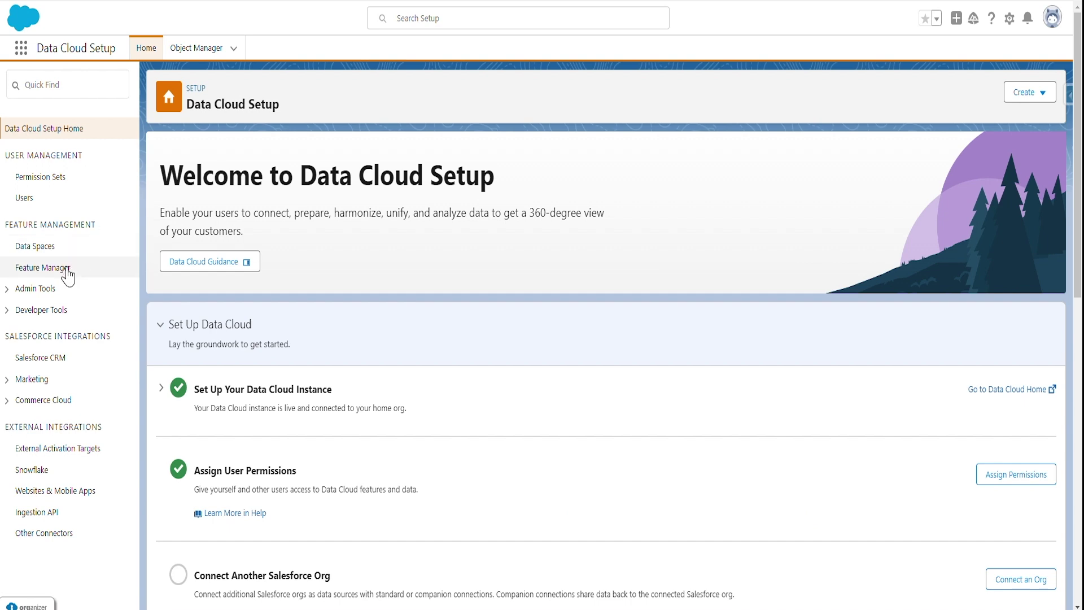
{"action": "left_click", "coordinate": [66, 270]}
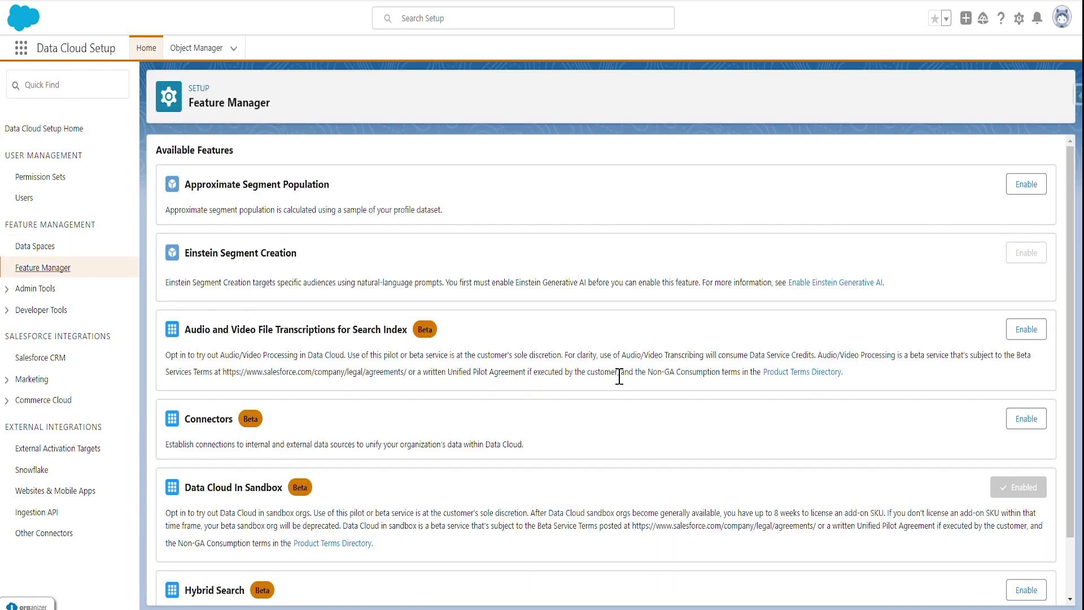
Highlight the enabled Data Cloud In Sandbox heading in Feature Manager.
{"action": "scroll", "coordinate": [552, 179], "scroll_direction": "down", "scroll_amount": 1}
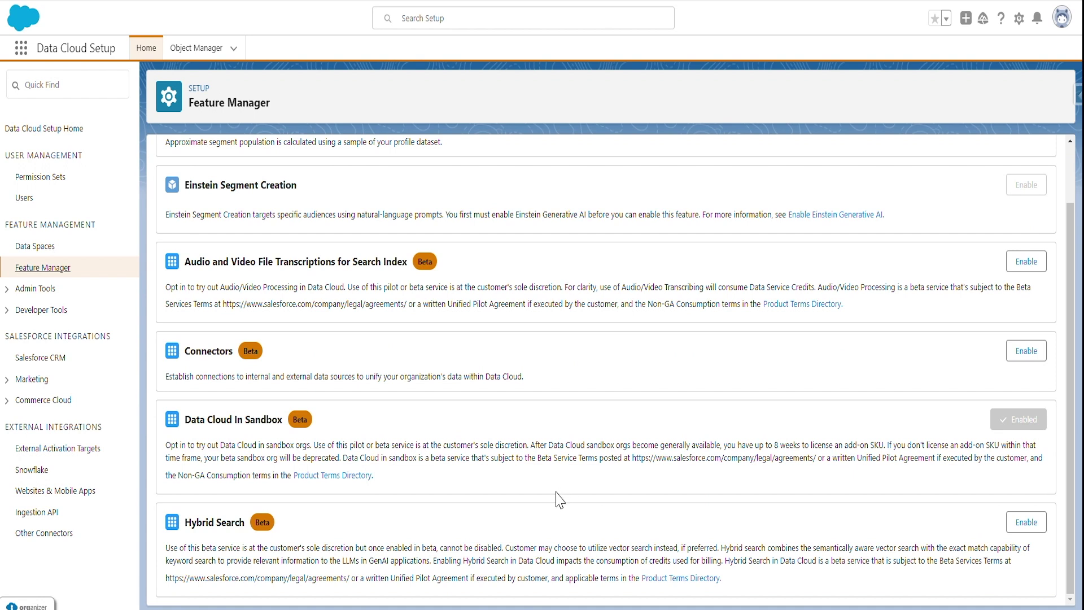
{"action": "left_click_drag", "start_coordinate": [185, 419], "coordinate": [290, 428]}
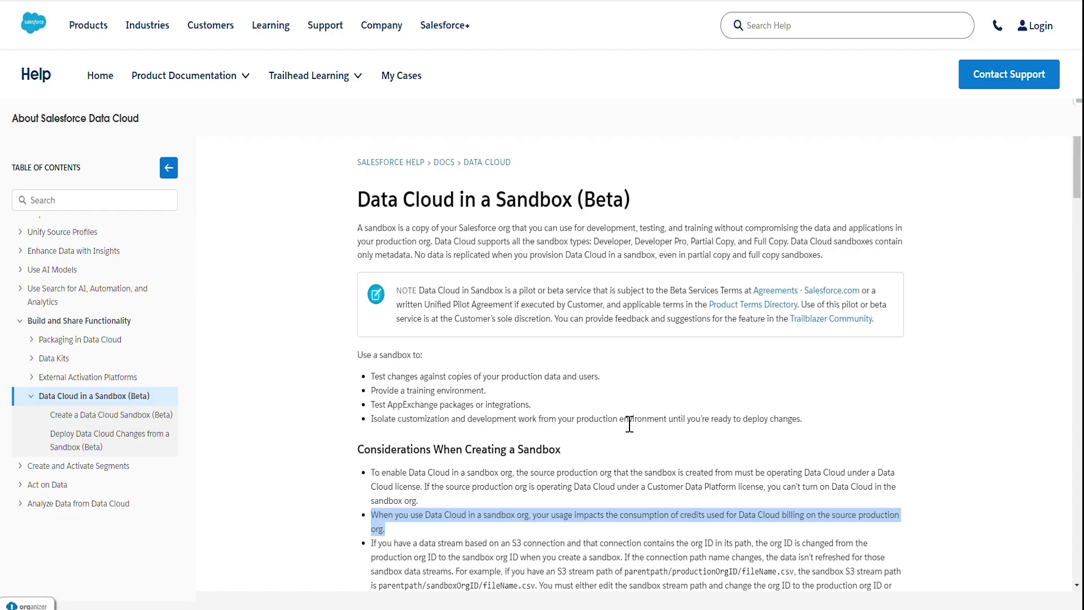
Highlight 'Developer, Developer Pro, Partial Copy, and Full Copy' and the '(Beta)' title label.
{"action": "left_click_drag", "start_coordinate": [594, 249], "coordinate": [800, 249]}
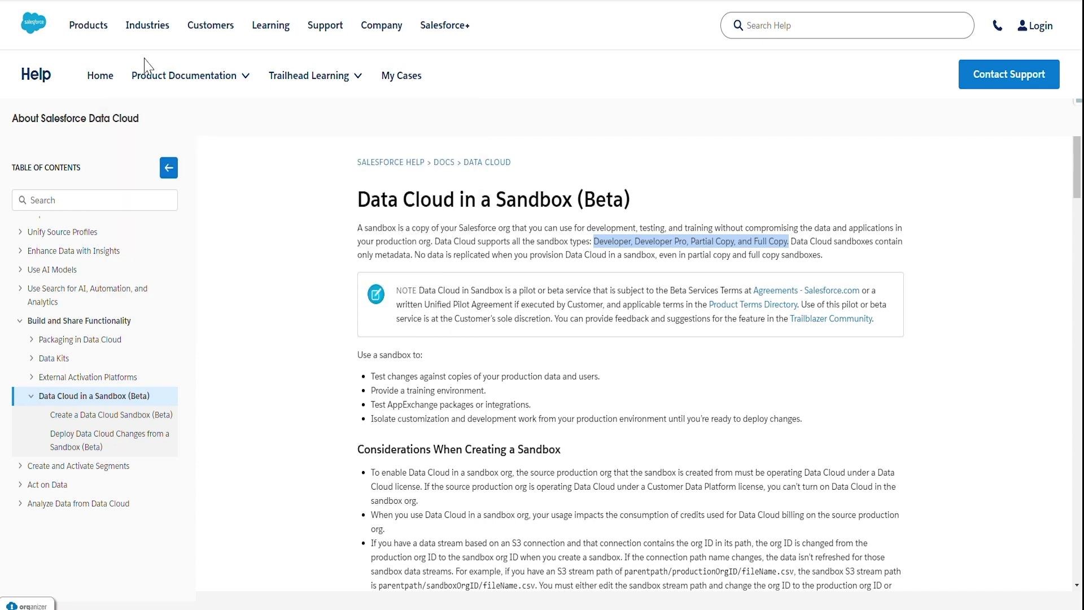
{"action": "left_click_drag", "start_coordinate": [578, 201], "coordinate": [632, 201]}
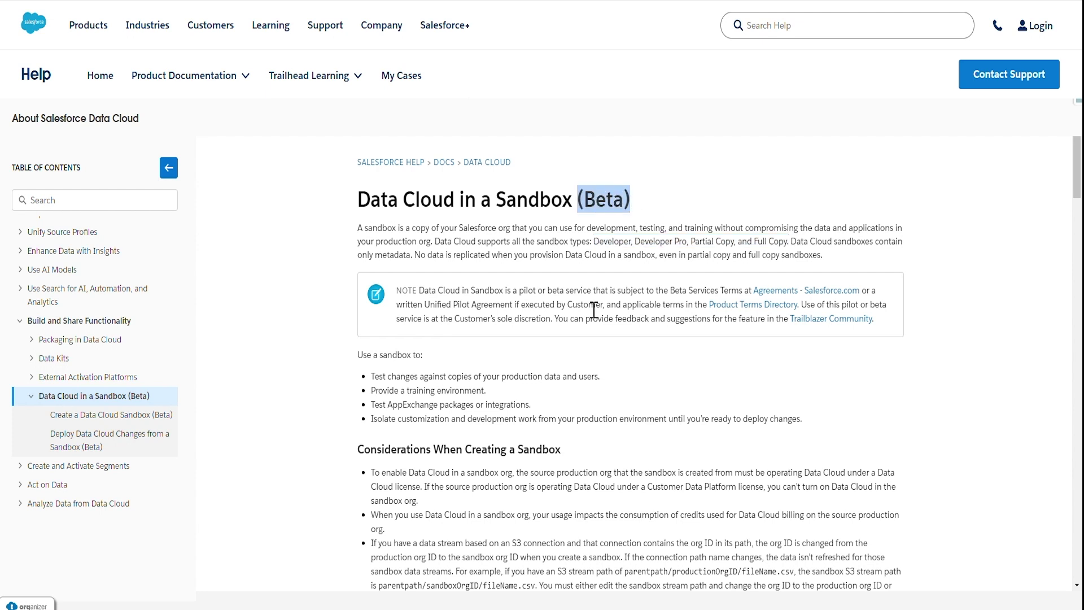
{"action": "mouse_move", "coordinate": [340, 78]}
Switch back to the Feature Manager page, then to the Your Account home page.
{"action": "key", "text": "ctrl+Tab"}
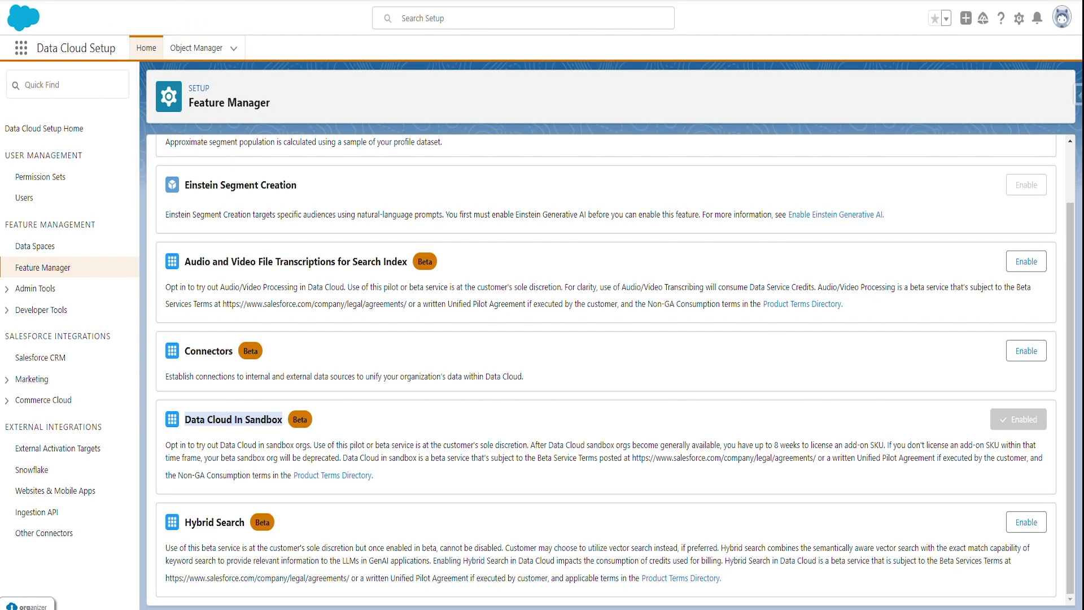
{"action": "key", "text": "ctrl+Tab"}
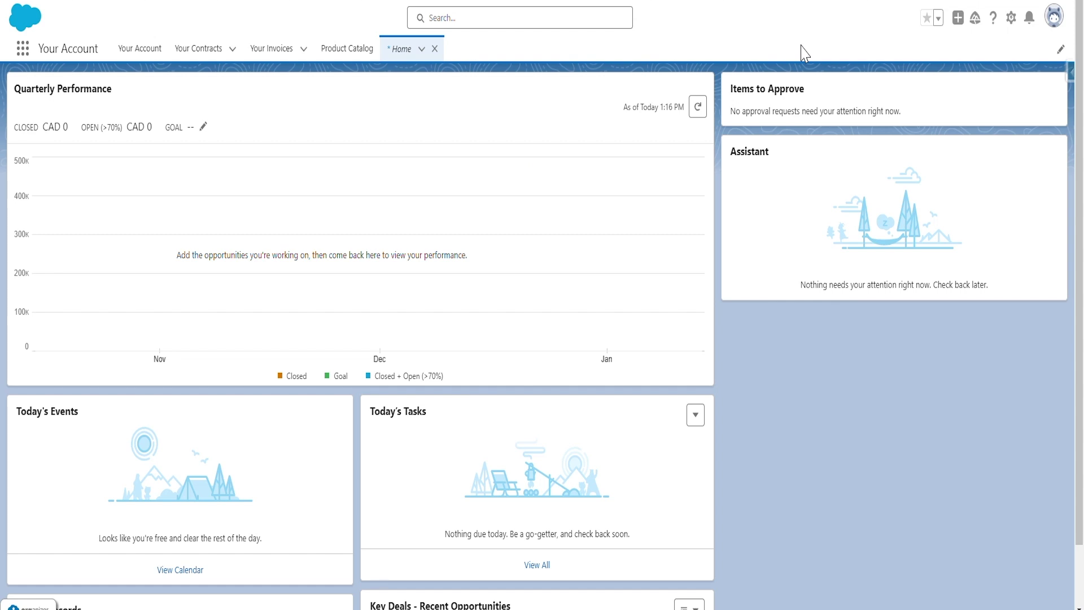
Go to Data Cloud Setup from the Setup menu and review its setup steps.
{"action": "left_click", "coordinate": [1012, 20]}
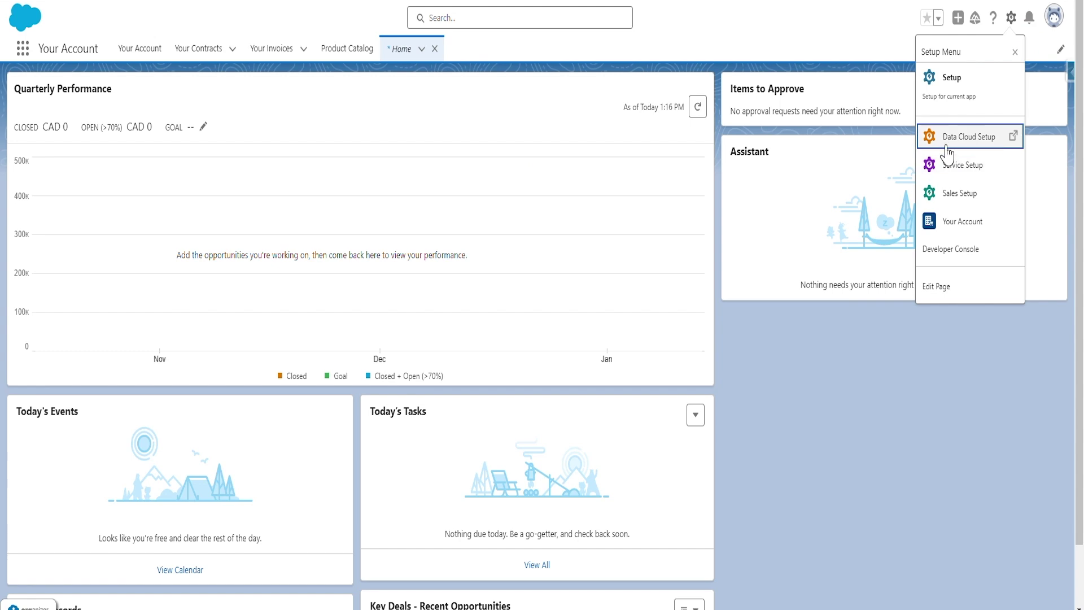
{"action": "left_click", "coordinate": [973, 145]}
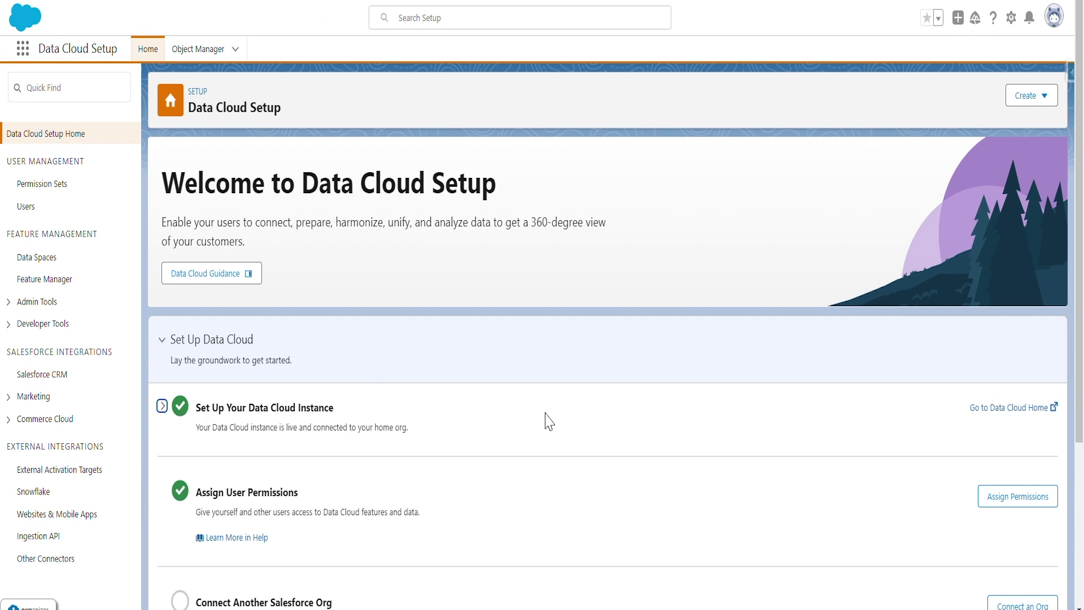
{"action": "scroll", "coordinate": [484, 429], "scroll_direction": "down", "scroll_amount": 1}
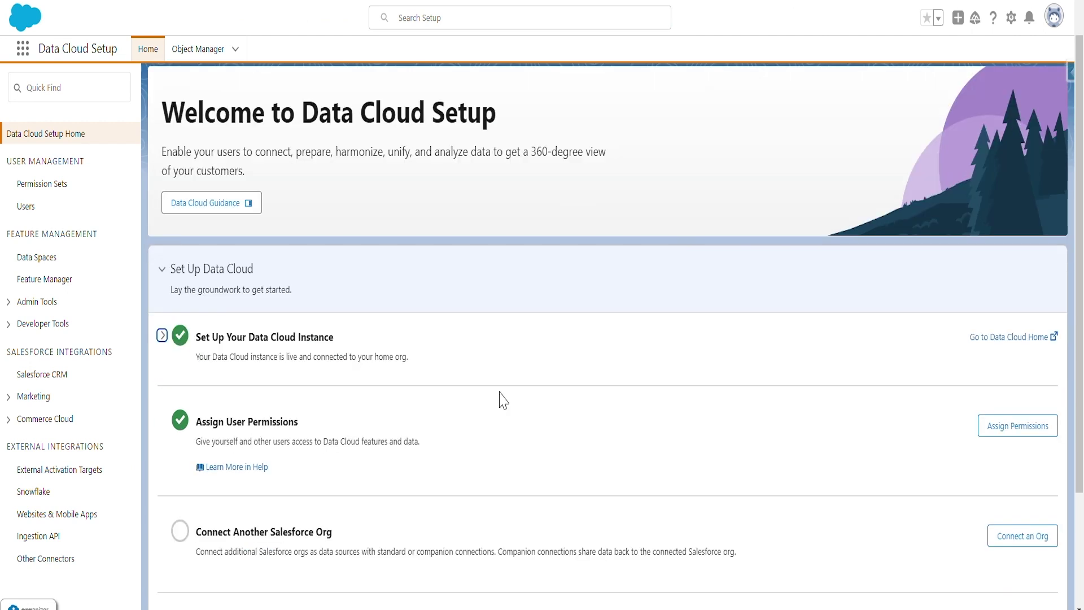